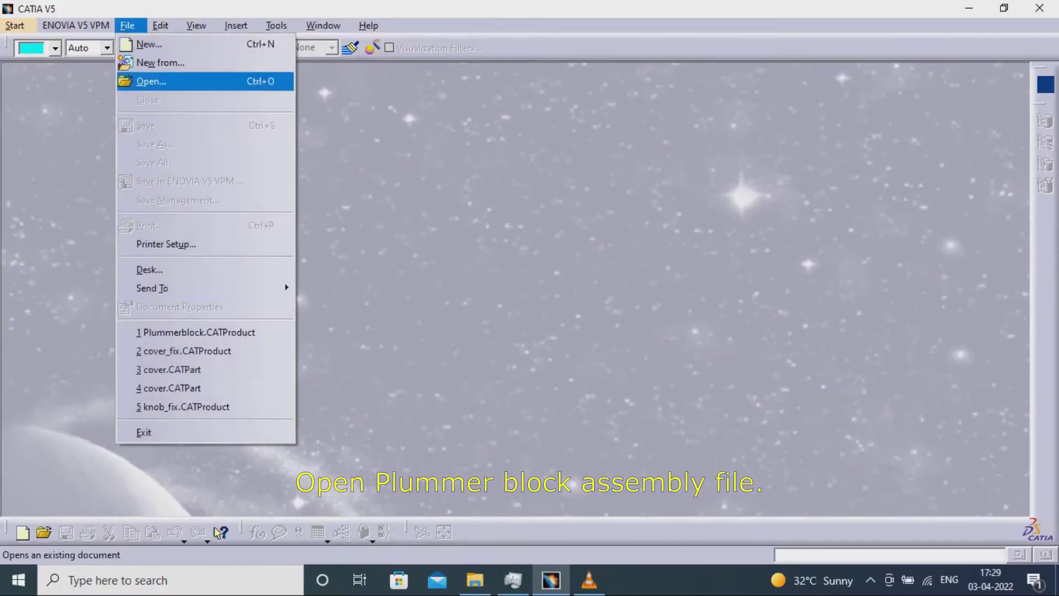
Open the assembly file Plummerblock.CATProduct.
left_click(150, 80)
left_click(369, 256)
left_click(783, 386)
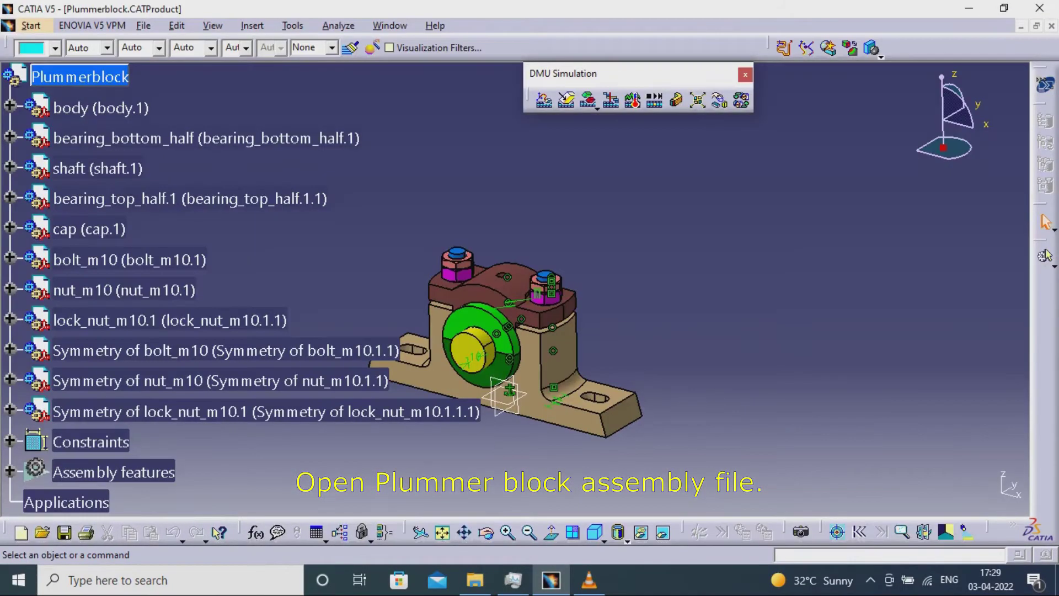
Hide all assembly constraints of the Plummerblock product.
middle_click_drag(585, 309, 655, 336)
scroll(655, 337, "down", 2)
left_click(81, 352)
right_click(80, 352)
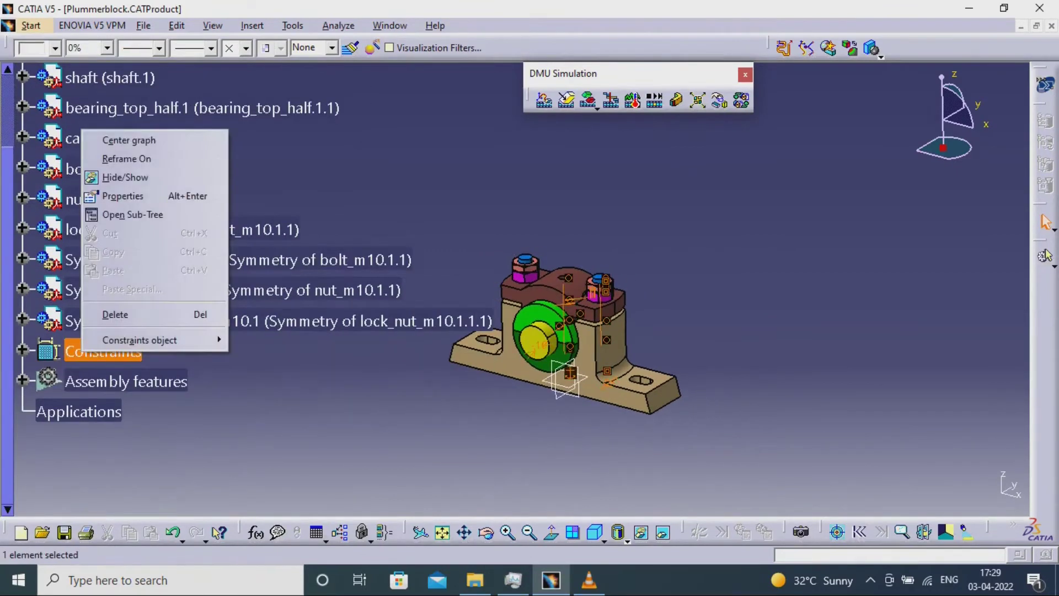
left_click(118, 177)
middle_click_drag(485, 265, 531, 294)
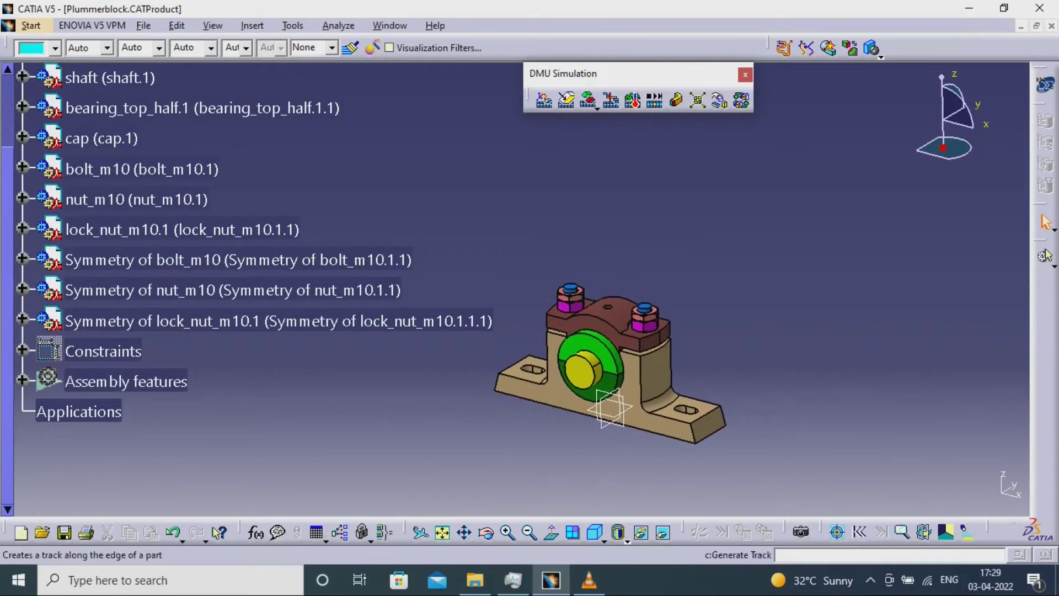
Switch to the Assembly Design workbench.
left_click(31, 26)
mouse_move(31, 63)
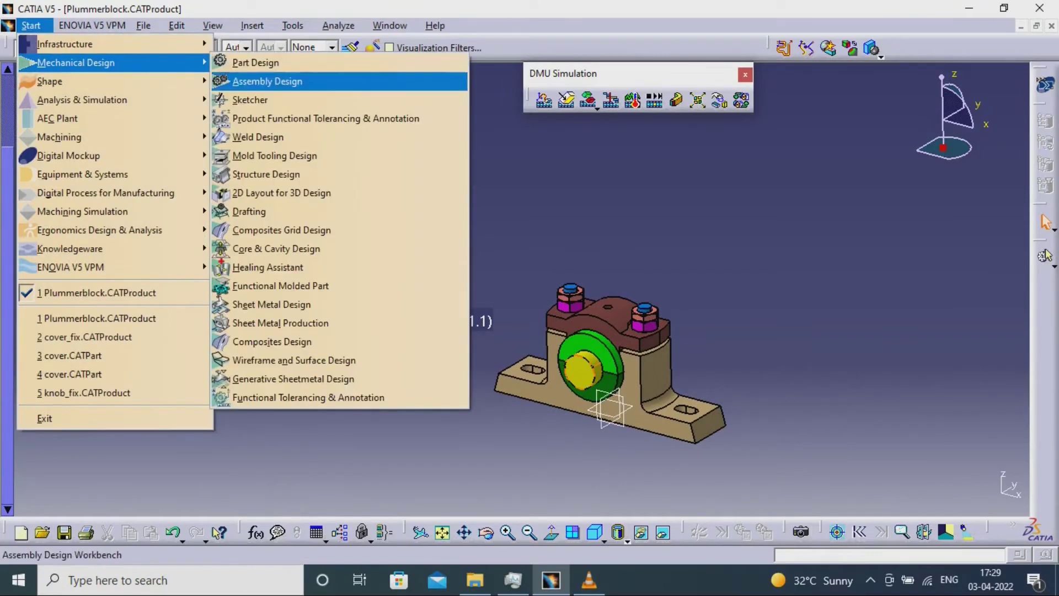
left_click(260, 83)
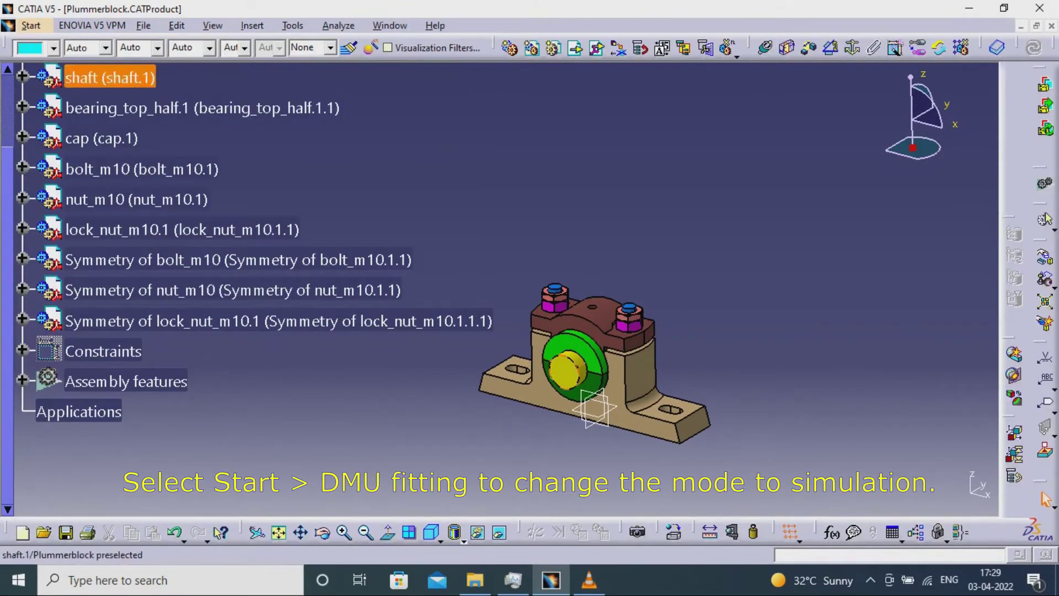
scroll(254, 220, "up", 2)
scroll(254, 220, "down", 1)
Switch the Plummerblock assembly to the DMU Fitting workbench.
left_click(31, 25)
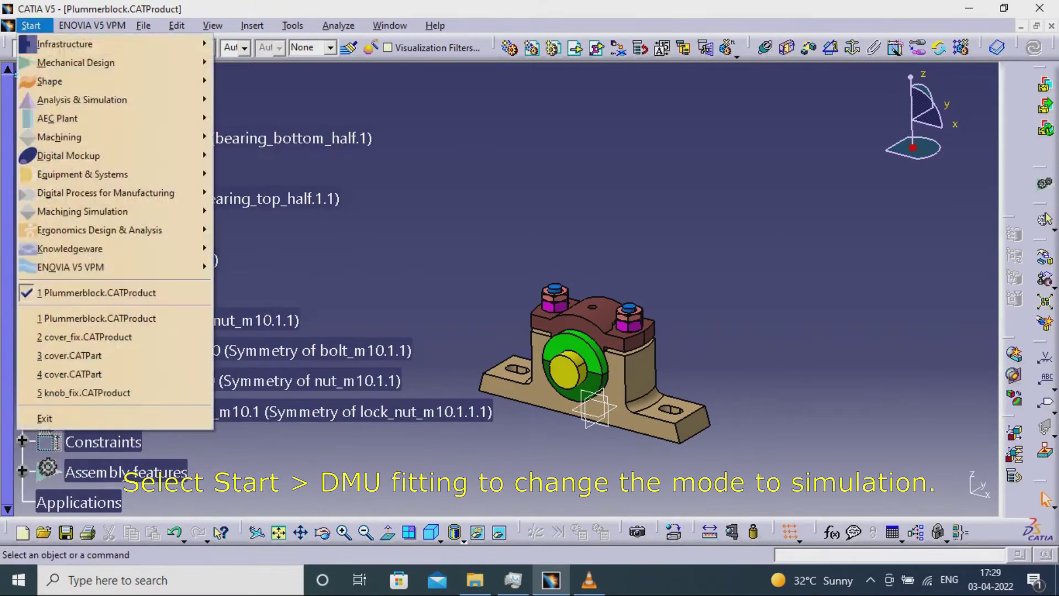
mouse_move(68, 156)
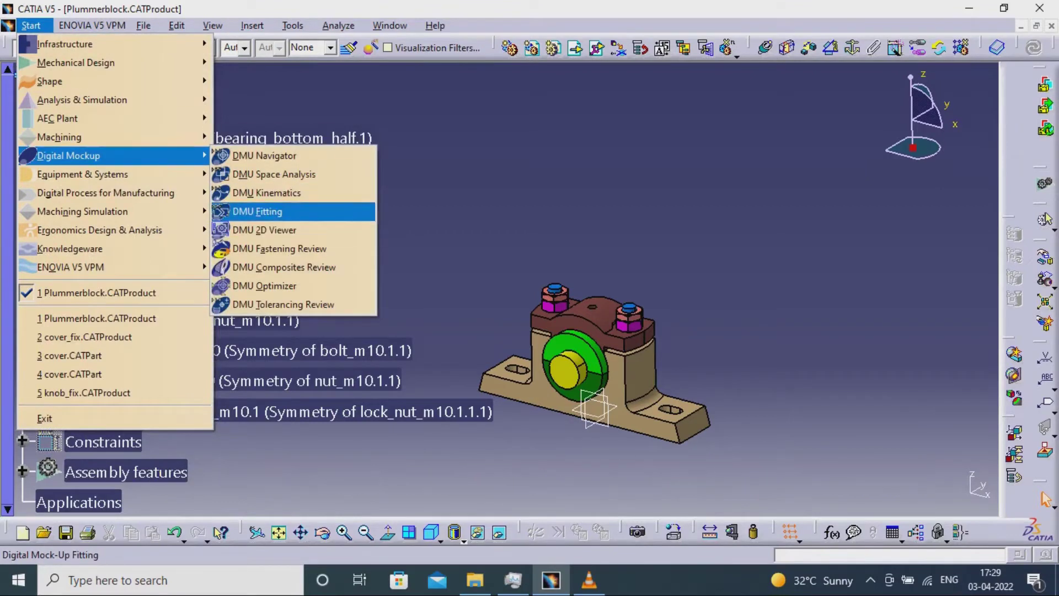
left_click(257, 212)
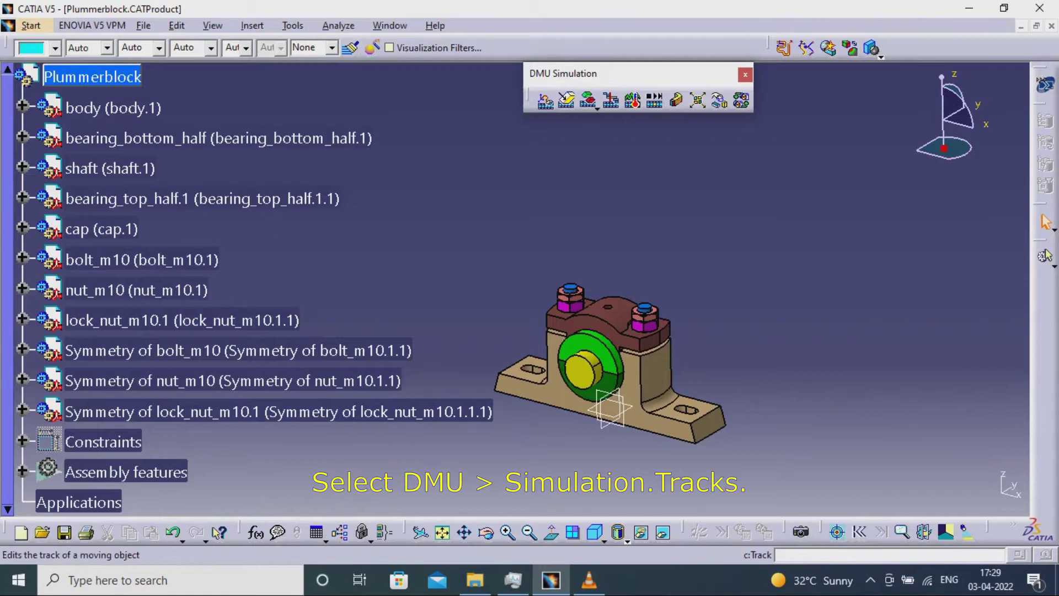
Record a linear track that lifts lock_nut_m10.1 straight up along Z, well above the bolt, at a speed of 0.001m_s.
left_click(546, 101)
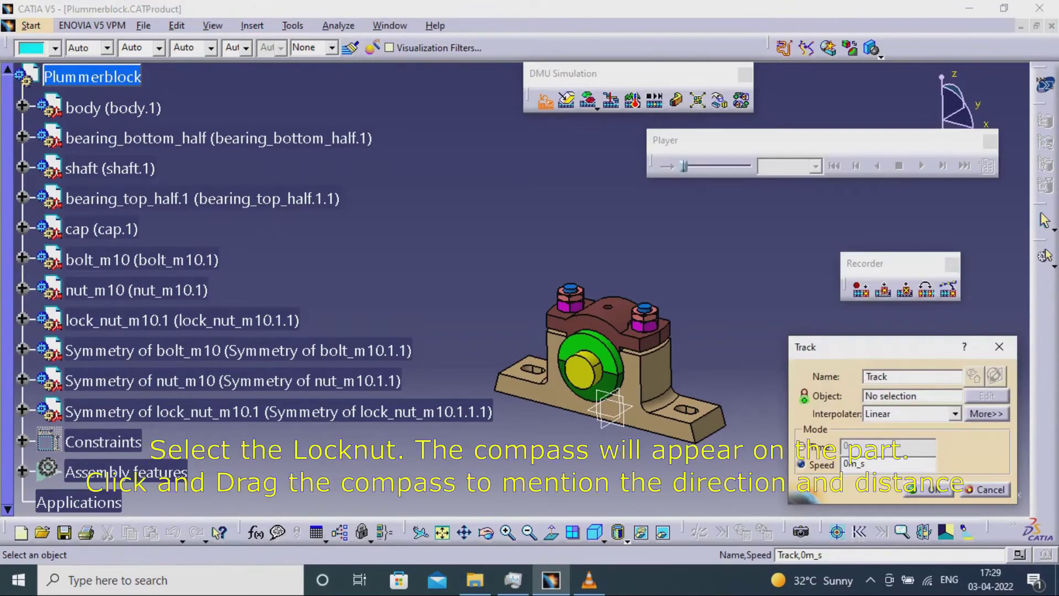
middle_click_drag(645, 248, 577, 250)
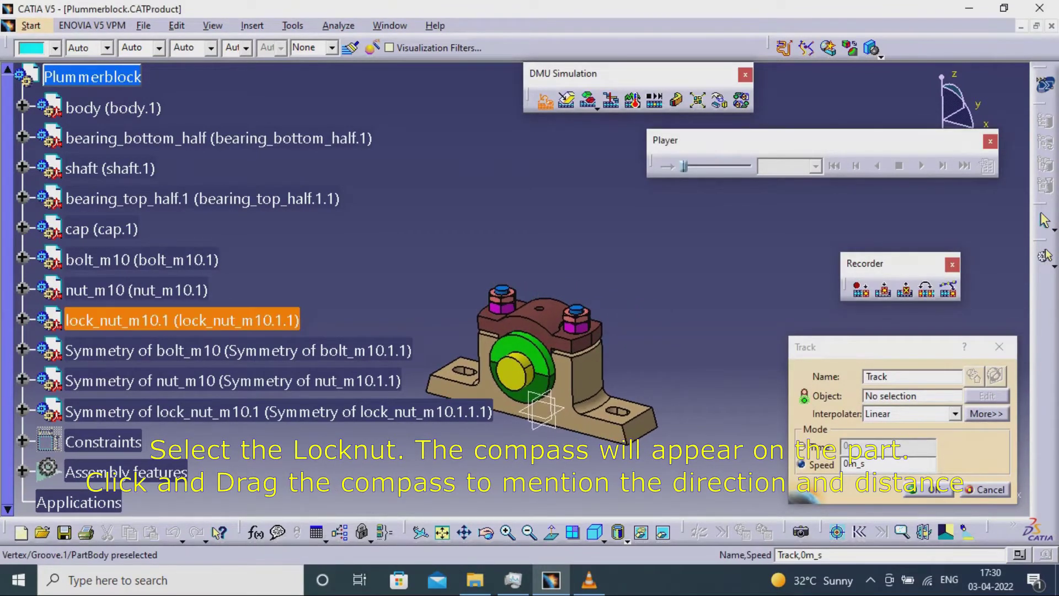
left_click(577, 317)
middle_click_drag(577, 316, 517, 353)
left_click_drag(515, 314, 510, 148)
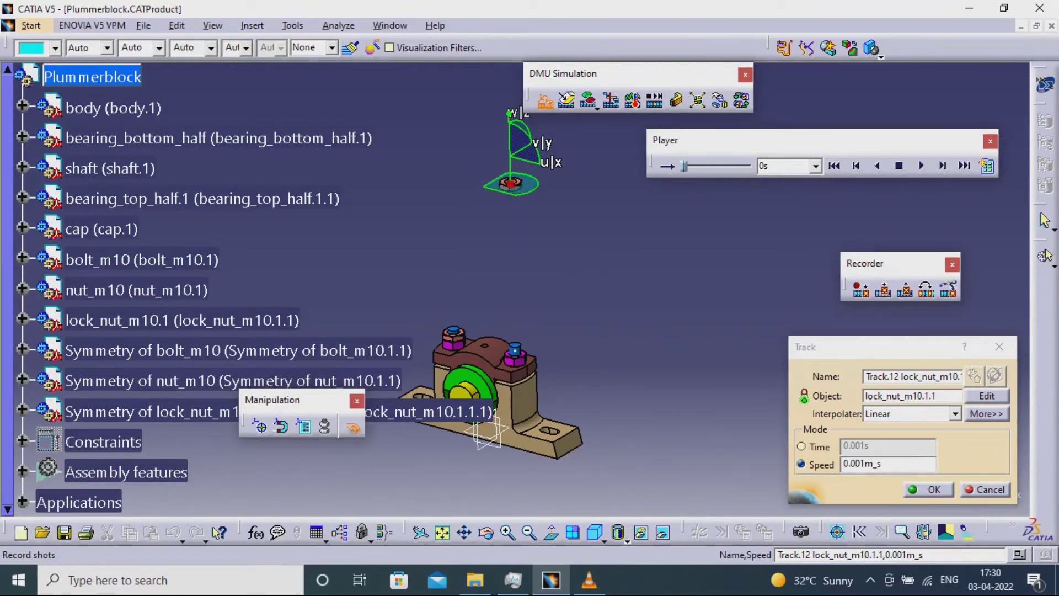
left_click(860, 289)
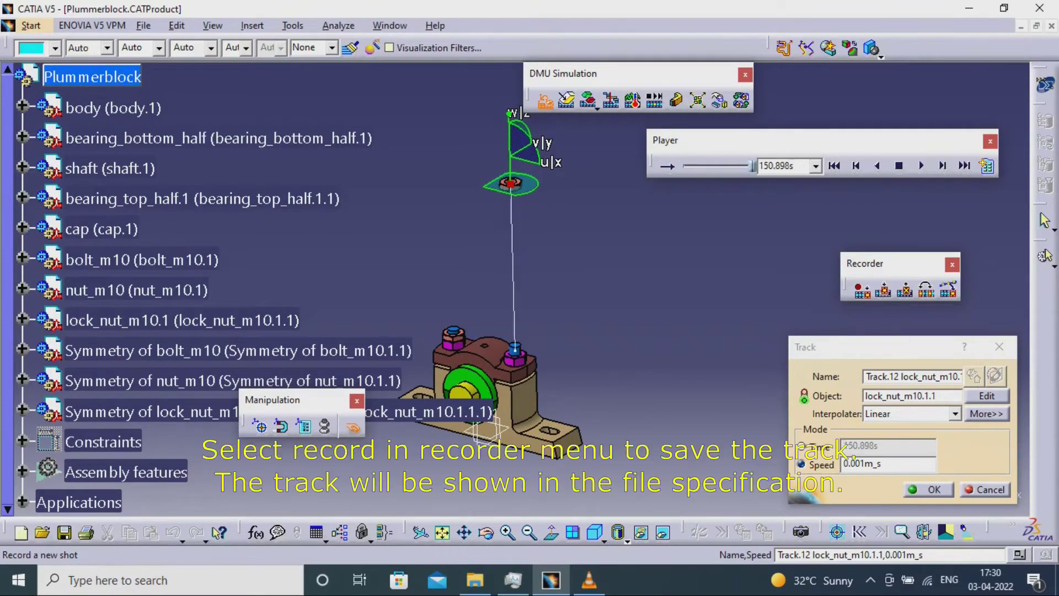
left_click(928, 490)
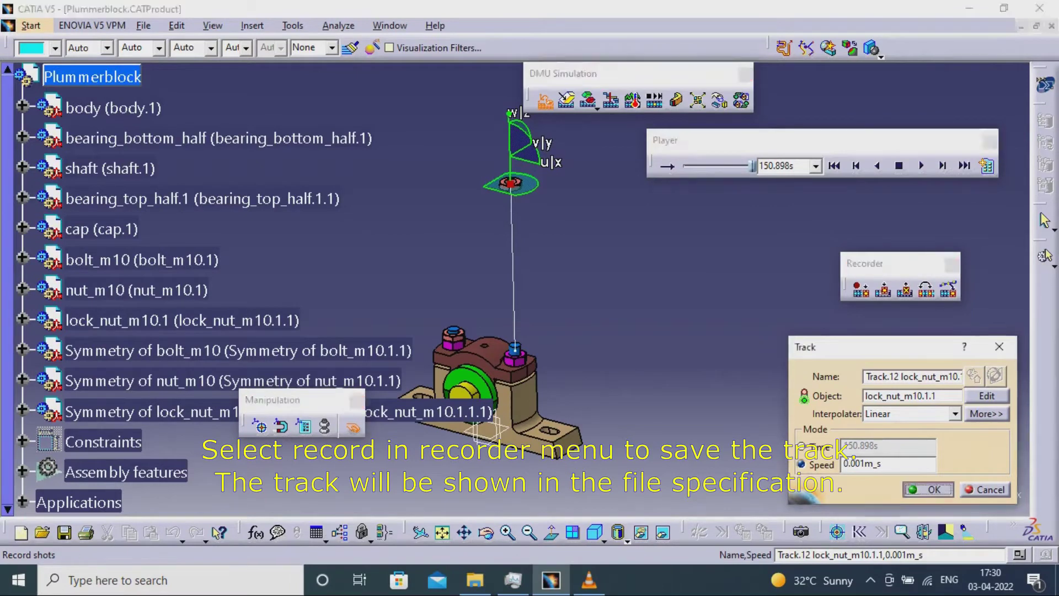
Record a linear track that lifts the mirrored lock nut, Symmetry of lock_nut_m10.1, straight up along Z at 0.001m_s.
left_click(544, 101)
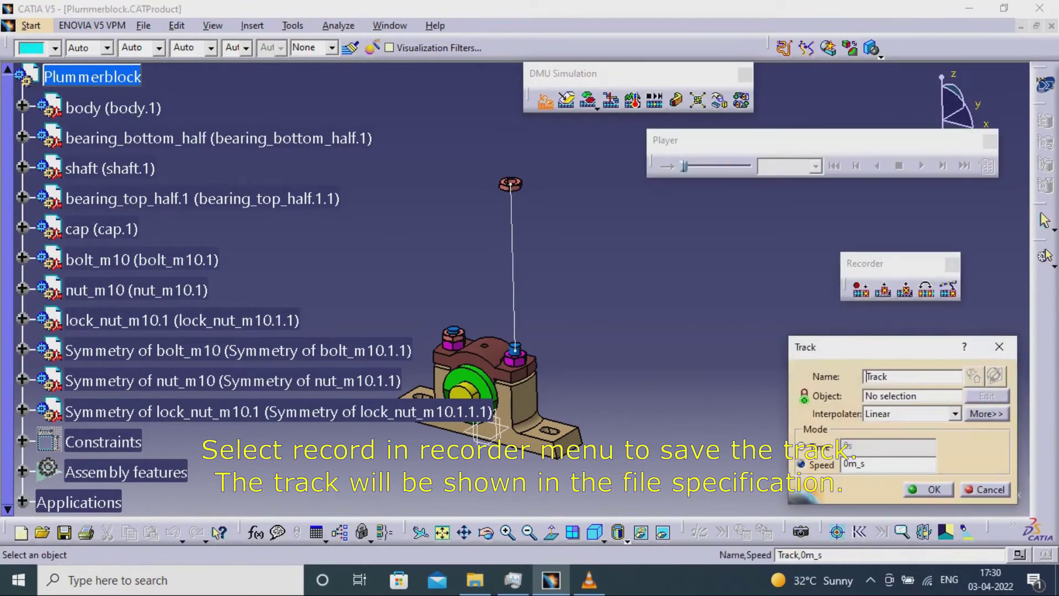
left_click(455, 337)
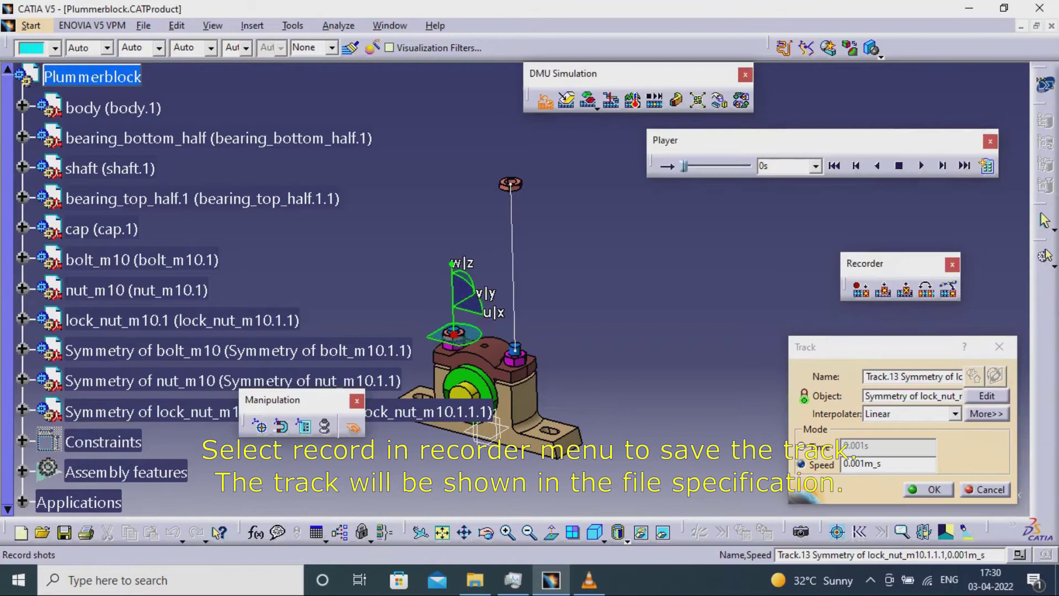
left_click_drag(453, 295, 448, 129)
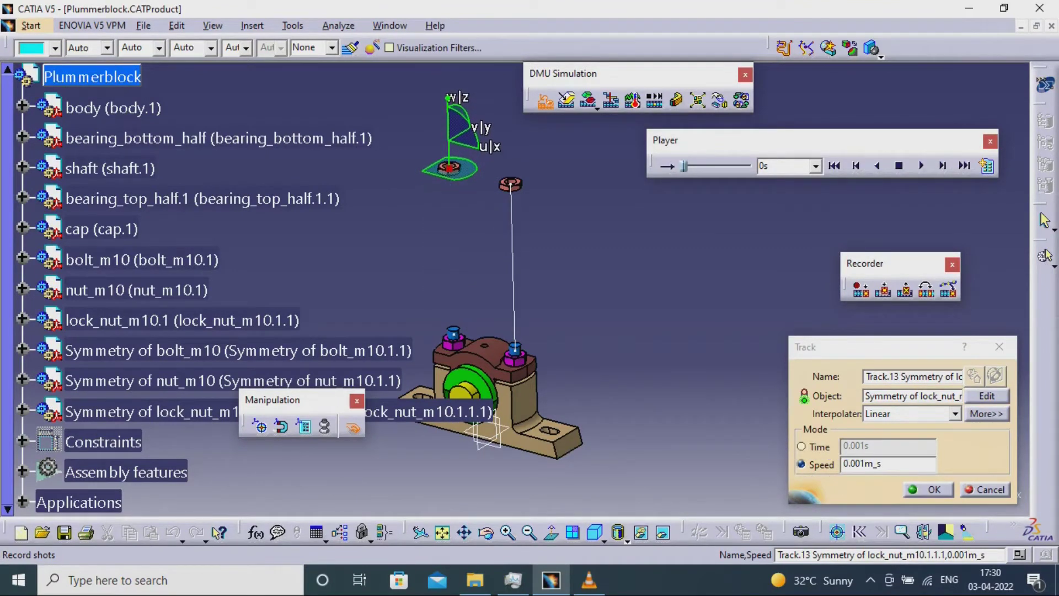
left_click(861, 290)
left_click(860, 290)
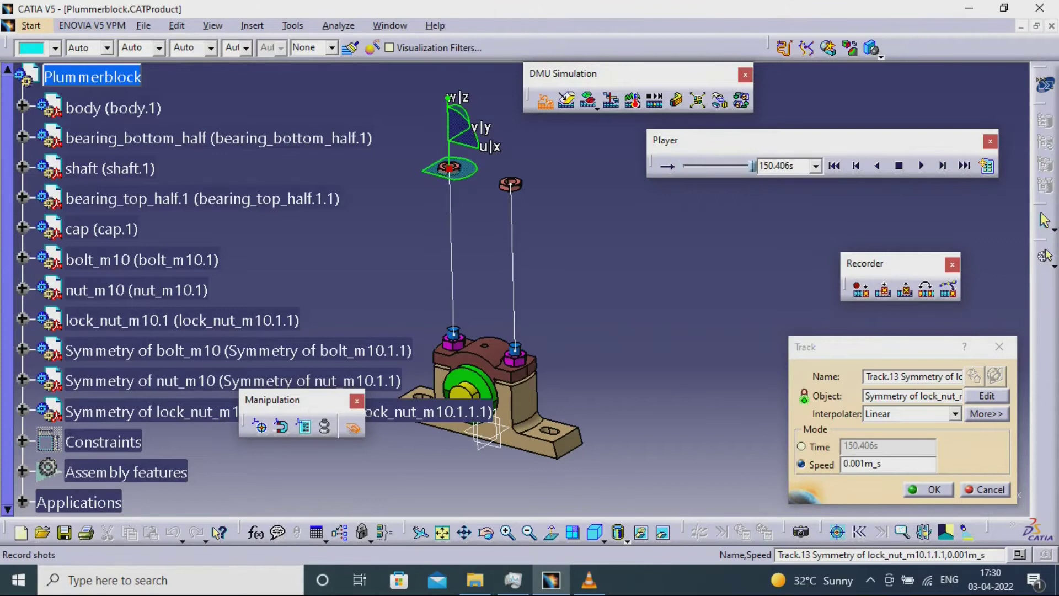
left_click(929, 489)
Record a linear track that raises nut_m10 along Z to just below its lifted lock nut, at 0.001m_s.
left_click(546, 101)
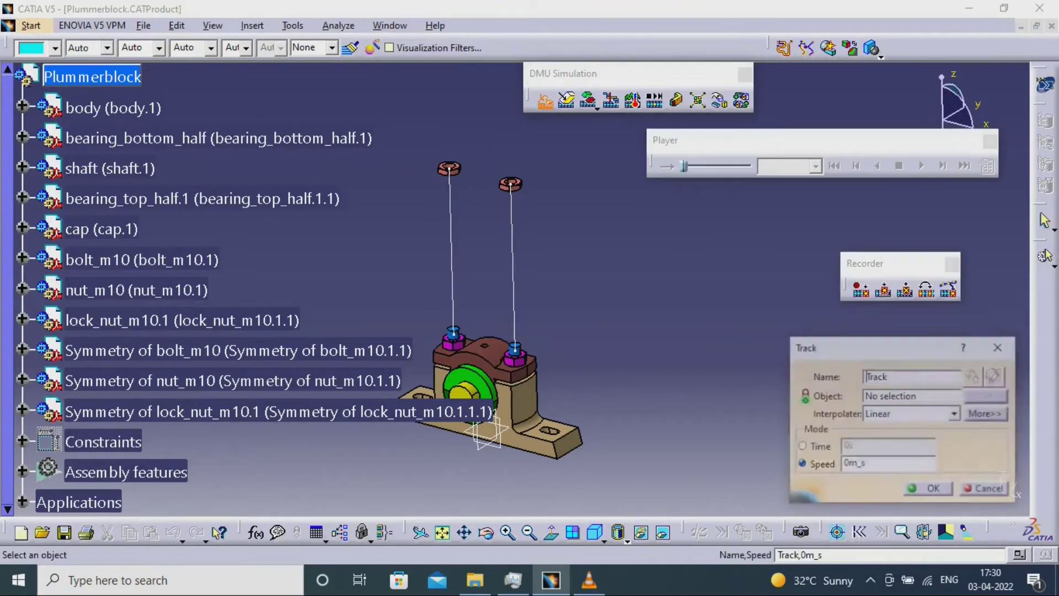
left_click(136, 289)
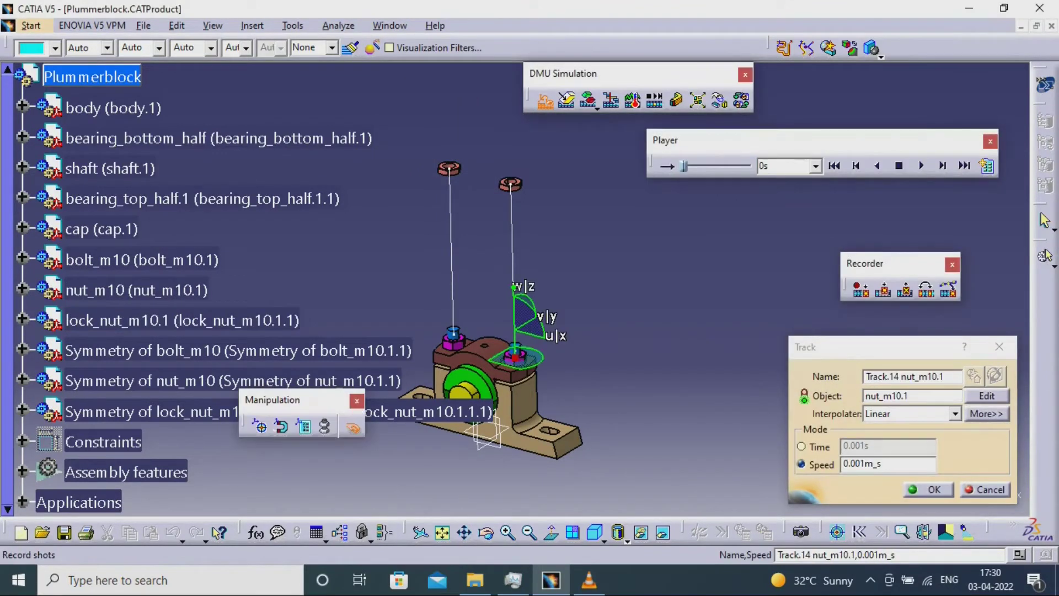
left_click_drag(514, 317, 512, 173)
left_click(861, 290)
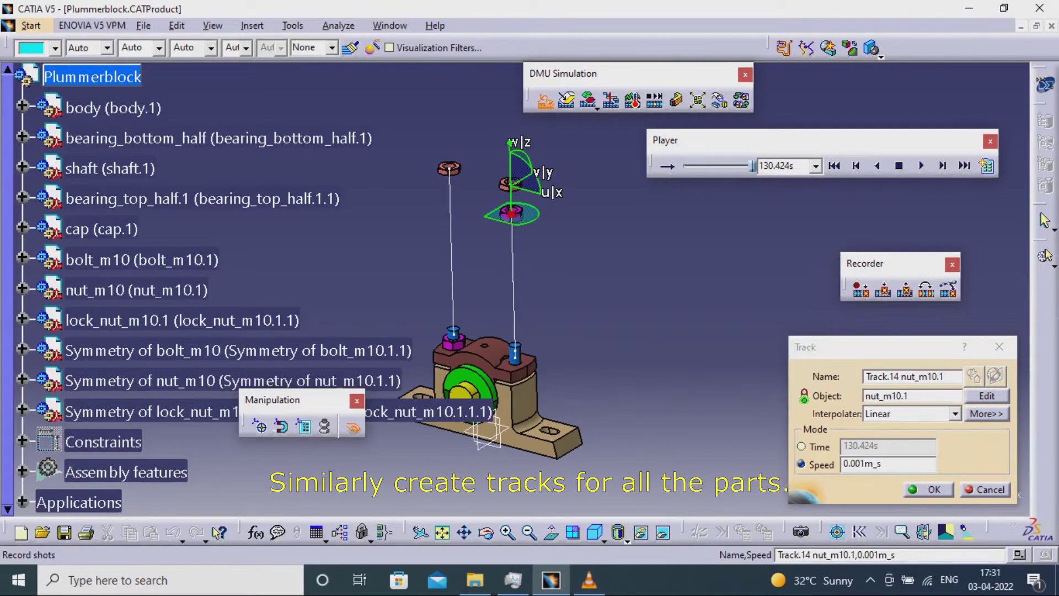
left_click(929, 490)
Expand the Applications and Tracks branches in the specification tree to review the recorded tracks.
scroll(254, 287, "down", 3)
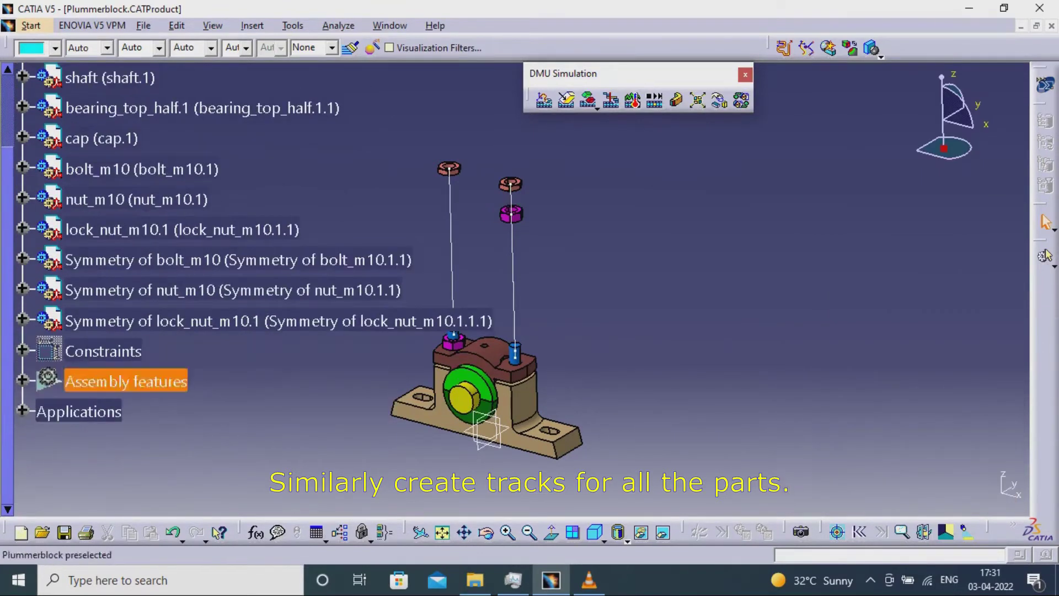
left_click(22, 410)
left_click(45, 440)
scroll(45, 441, "down", 3)
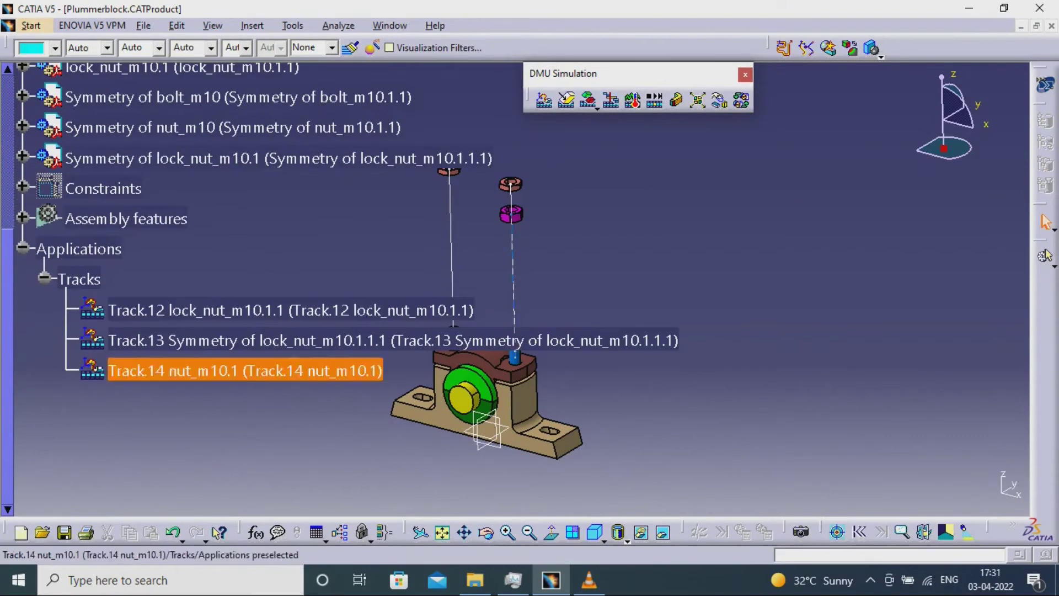
middle_click_drag(474, 264, 491, 283)
scroll(491, 284, "down", 4)
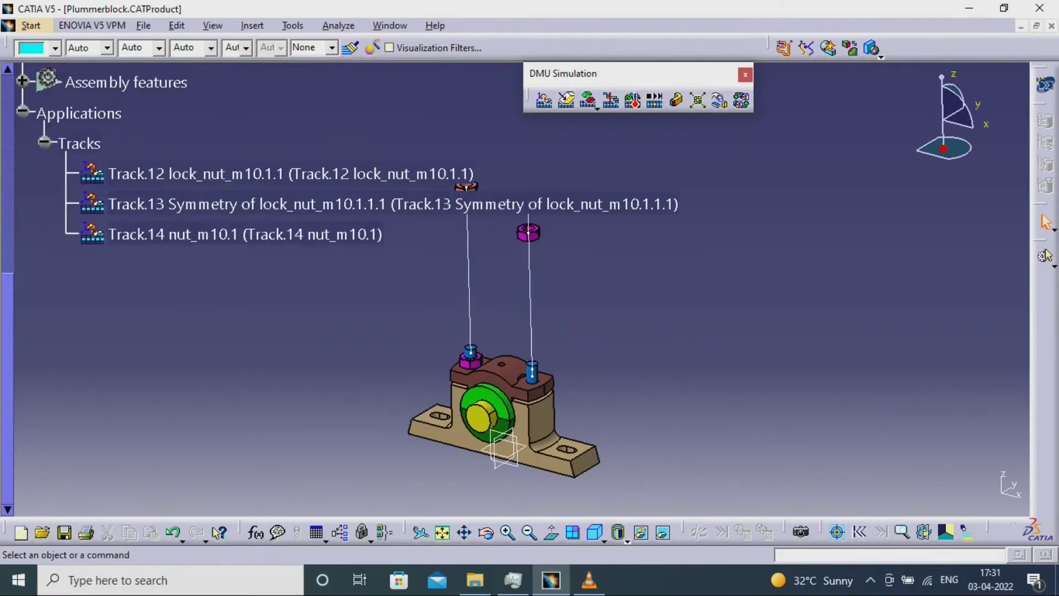
Record a linear track that raises the mirrored nut, Symmetry of nut_m10, along Z to just below its lifted lock nut.
left_click(545, 101)
left_click(544, 101)
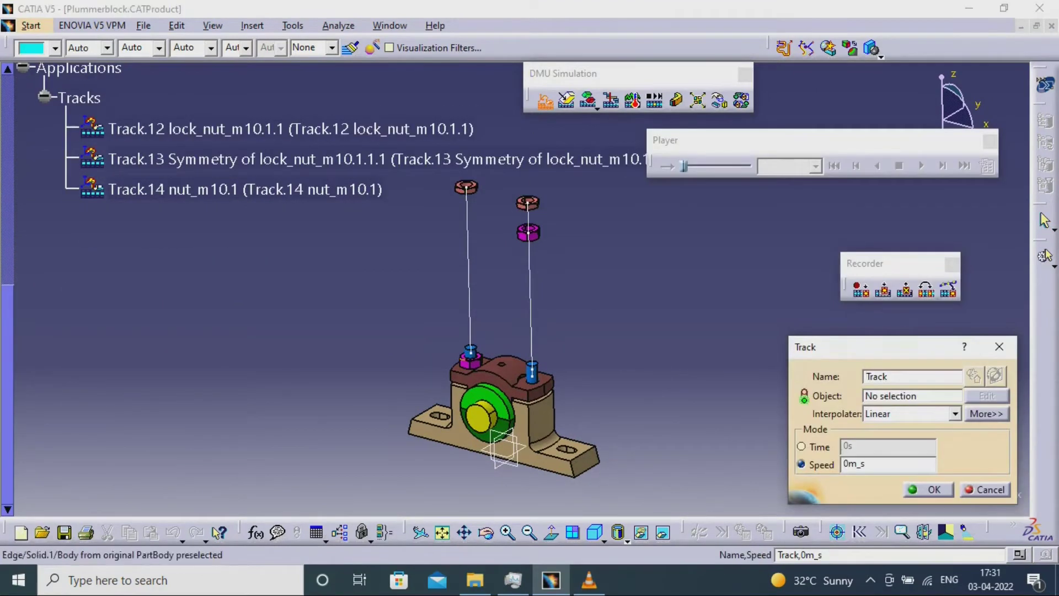
left_click_drag(470, 314, 467, 170)
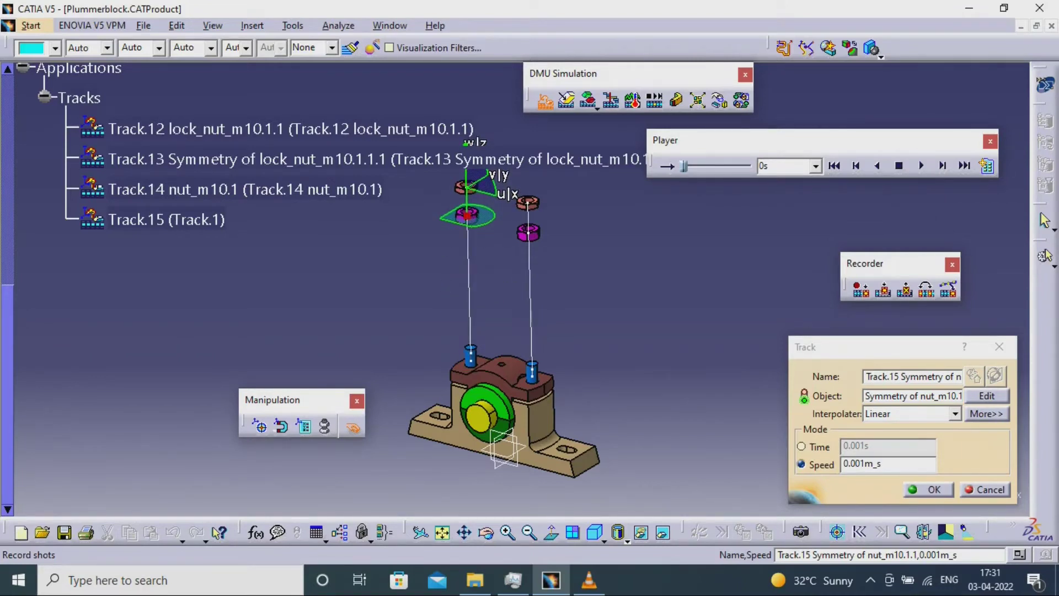
left_click(861, 290)
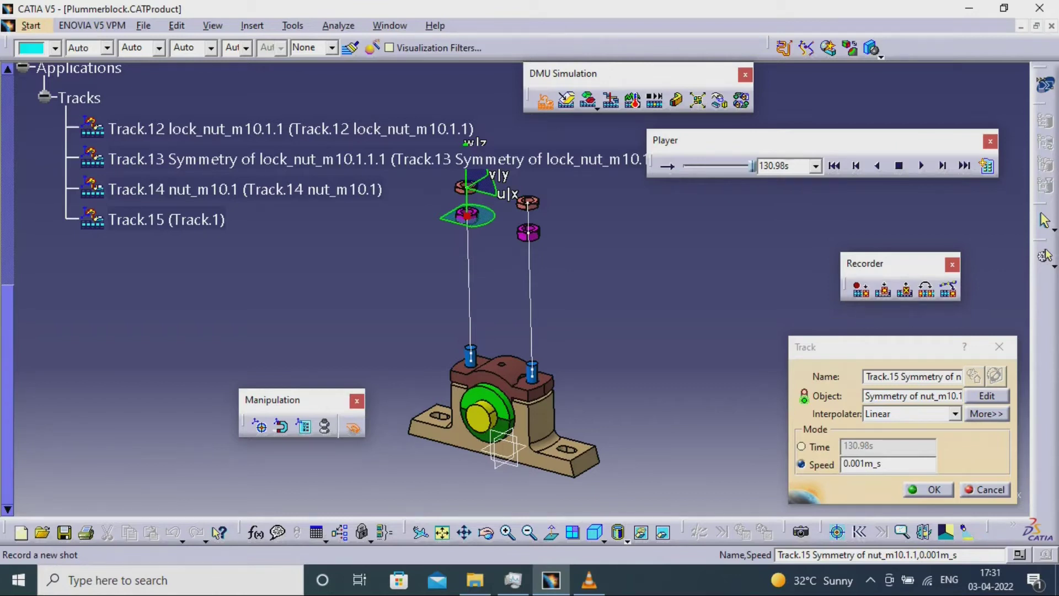
left_click(929, 490)
Record a linear track that lifts the cap straight up along Z to just below the raised nuts, at 0.001m_s.
left_click(546, 101)
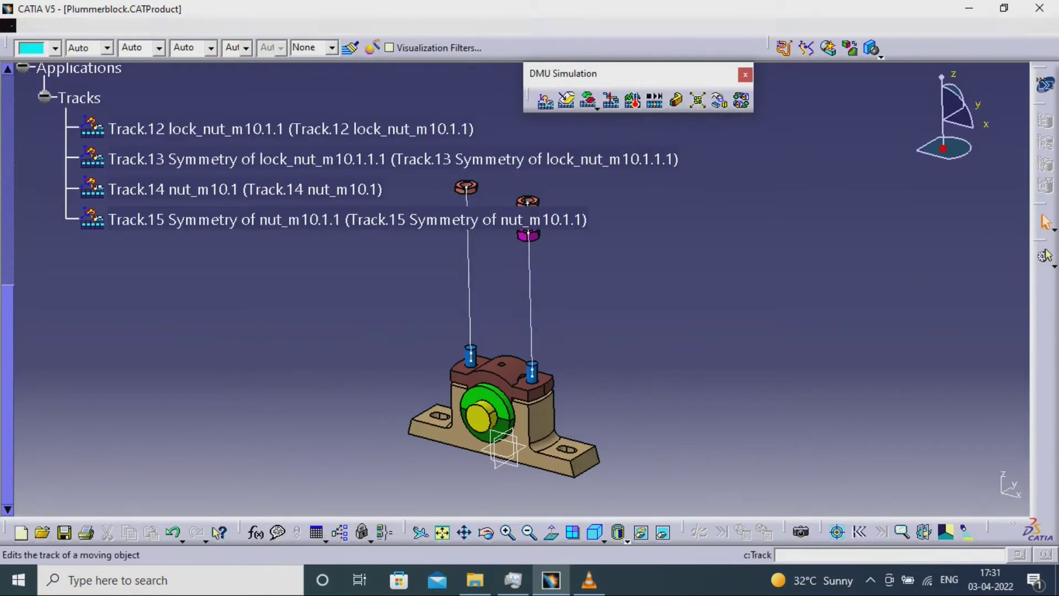
left_click(545, 100)
left_click_drag(501, 341, 501, 221)
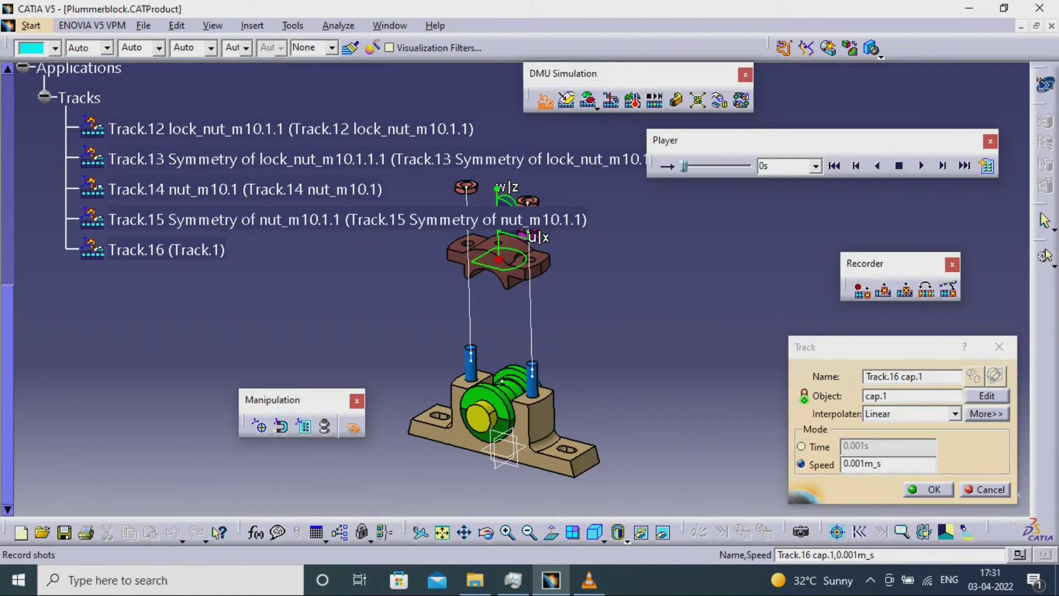
left_click(930, 489)
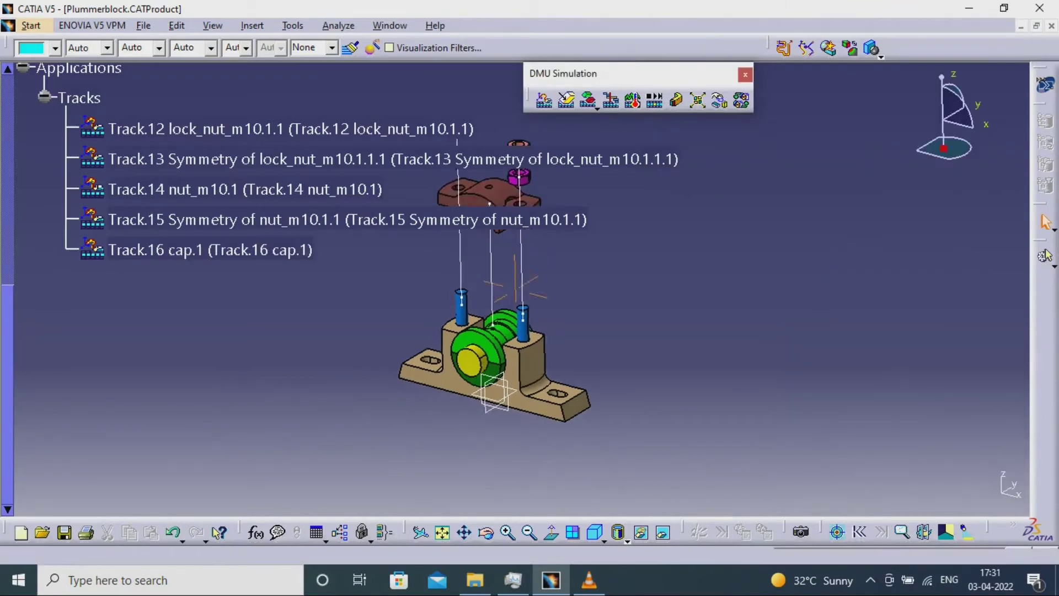
Record a linear track that moves bolt_m10 straight down along Z until it is clear below the body, at 0.001m_s.
left_click(544, 100)
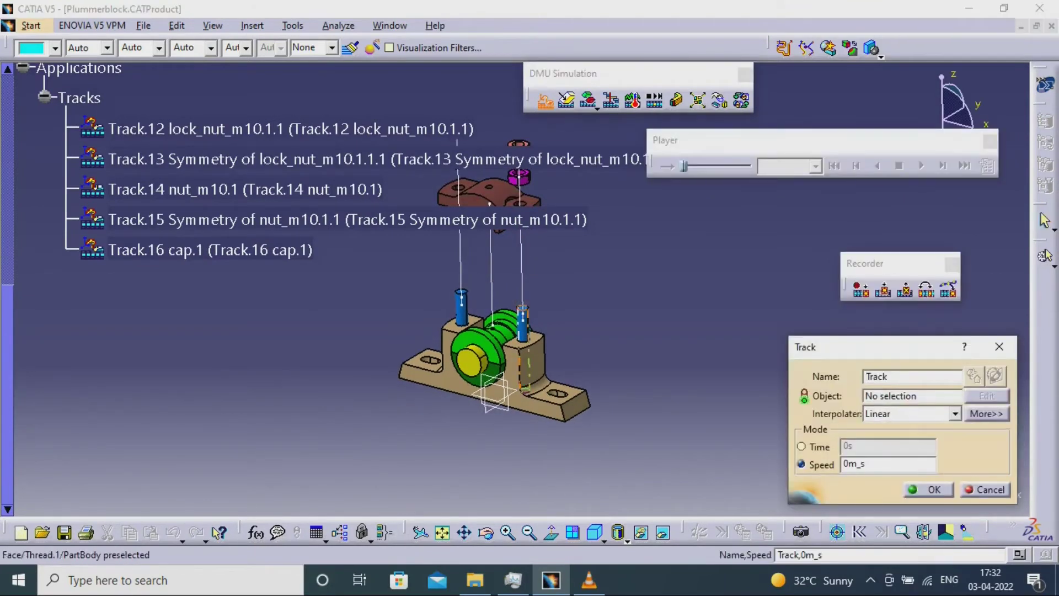
left_click(523, 339)
left_click_drag(523, 300, 526, 418)
left_click(862, 290)
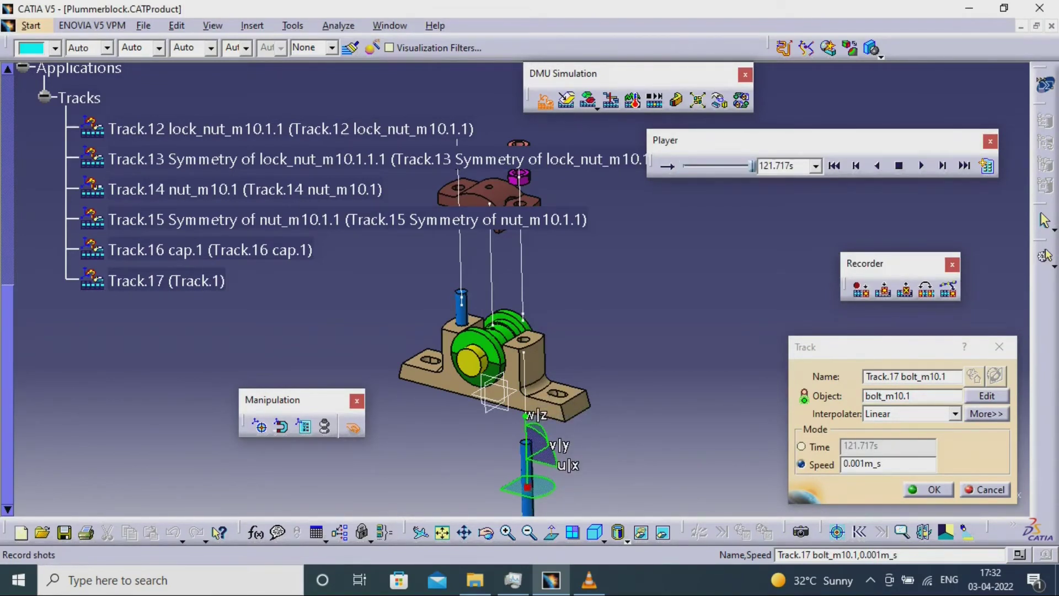
left_click(929, 489)
Record a linear track that moves the mirrored bolt, Symmetry of bolt_m10, straight down along Z below the body.
left_click(545, 101)
left_click(462, 310)
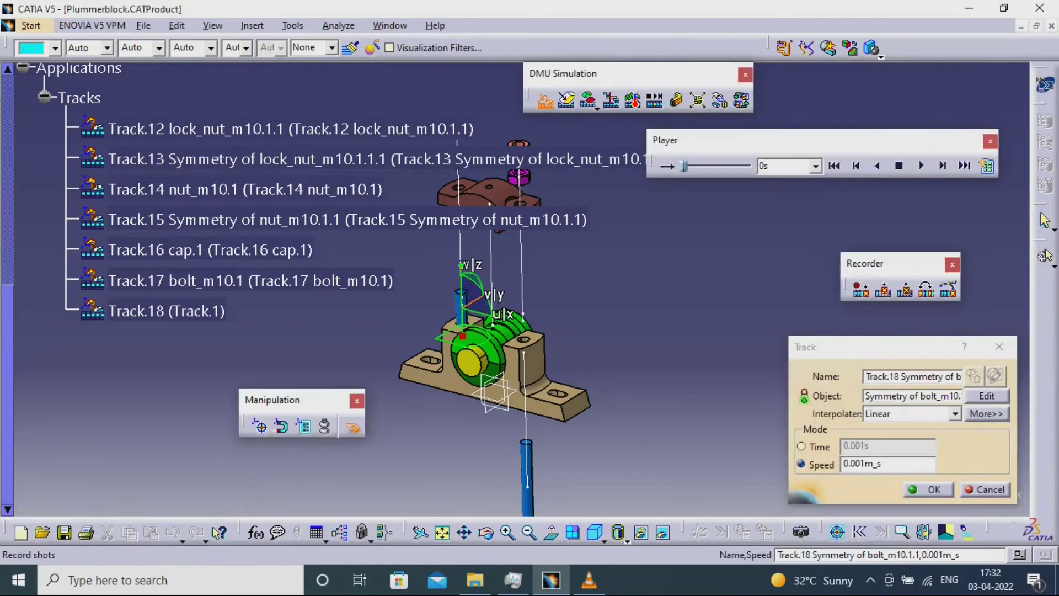
left_click_drag(461, 299, 464, 436)
left_click(860, 289)
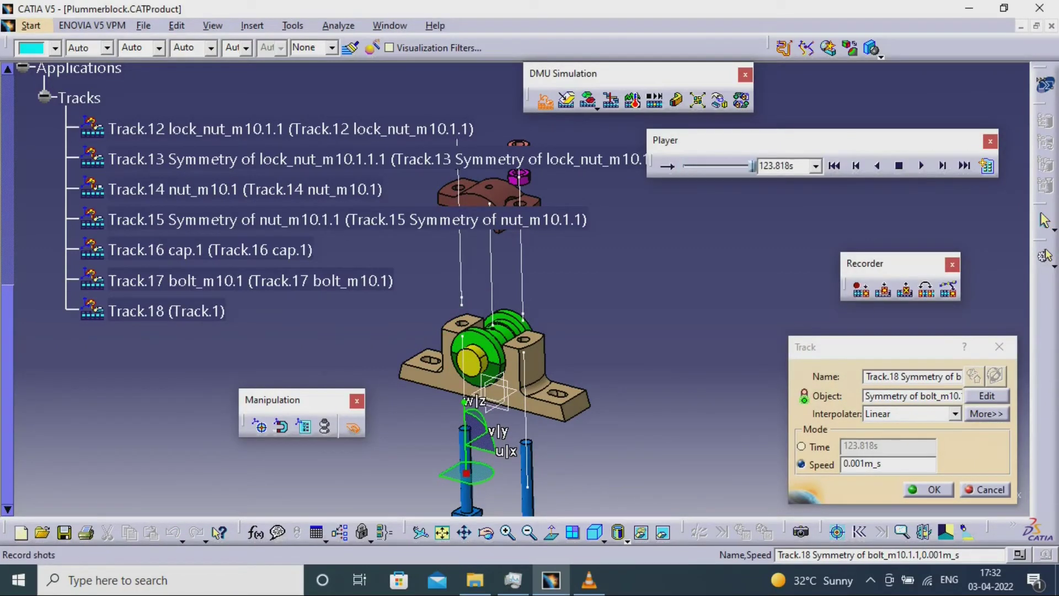
left_click(928, 490)
Record a linear track that lifts bearing_top_half straight up along Z to just below the raised cap, at 0.001m_s.
scroll(353, 220, "down", 3)
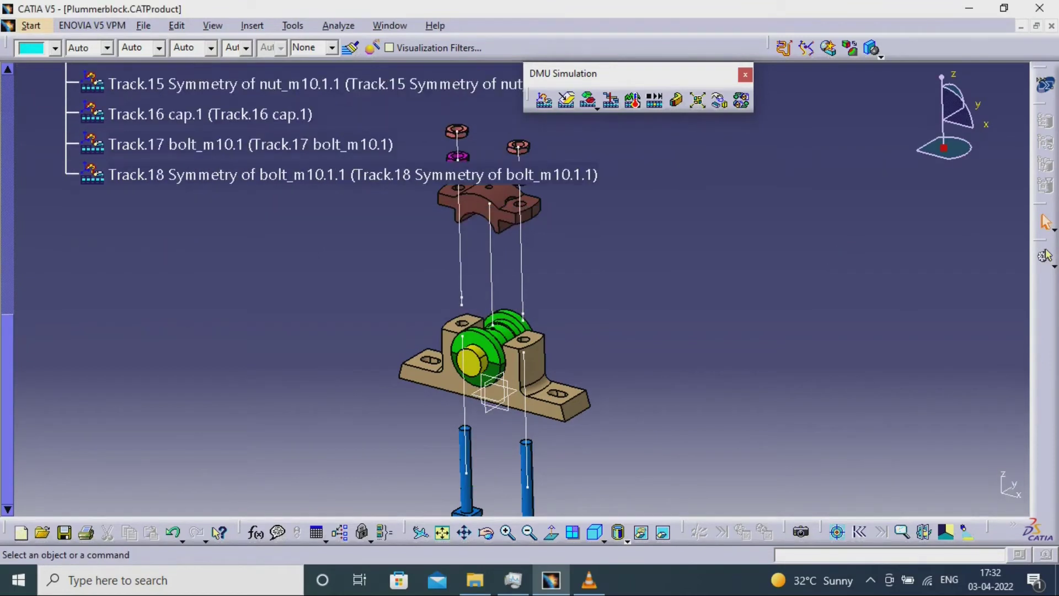
left_click(544, 100)
left_click(493, 343)
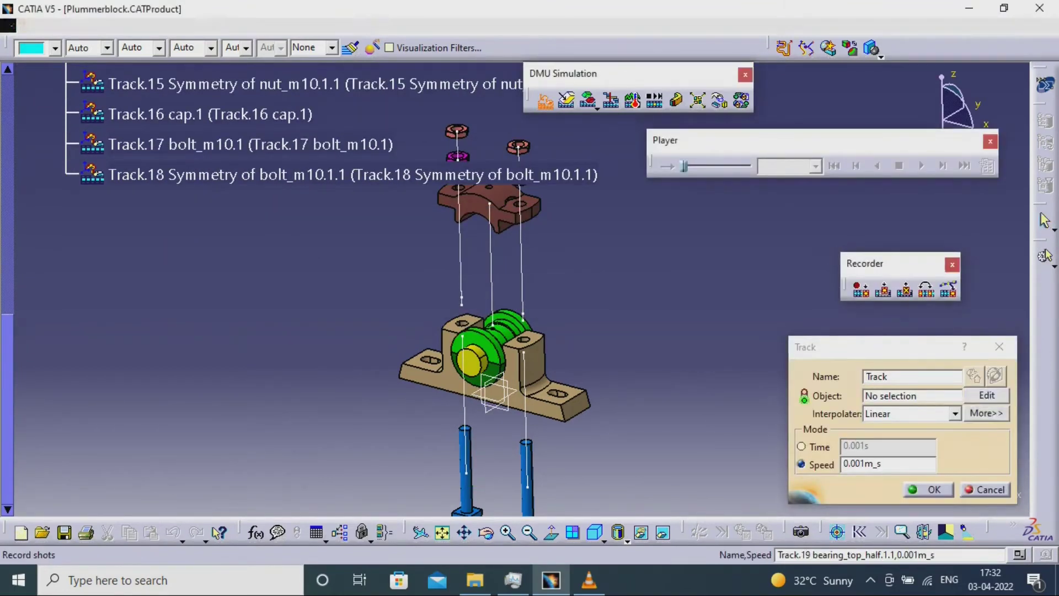
left_click_drag(492, 286, 490, 246)
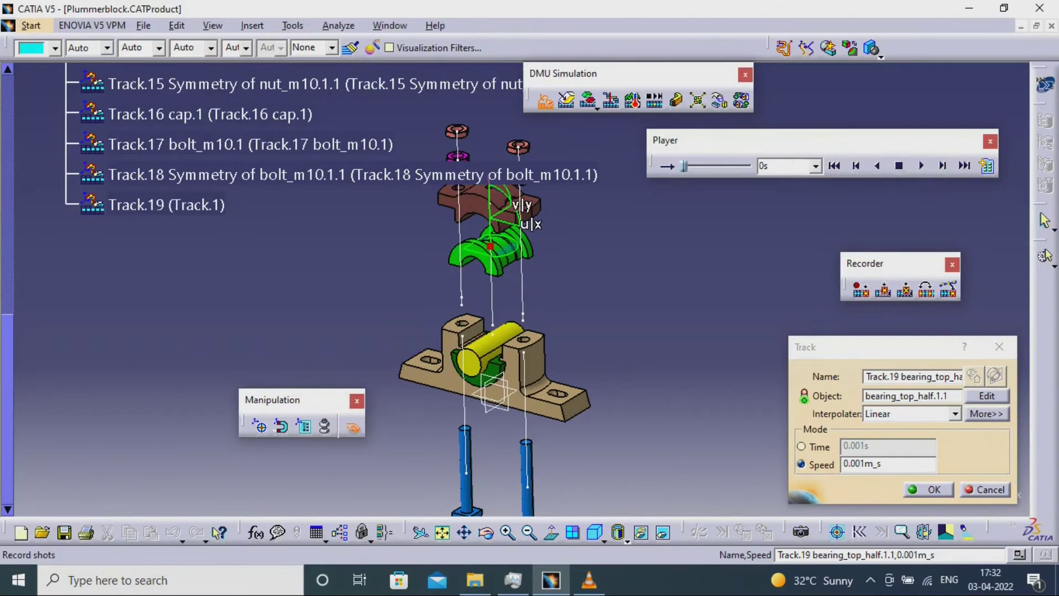
left_click(861, 290)
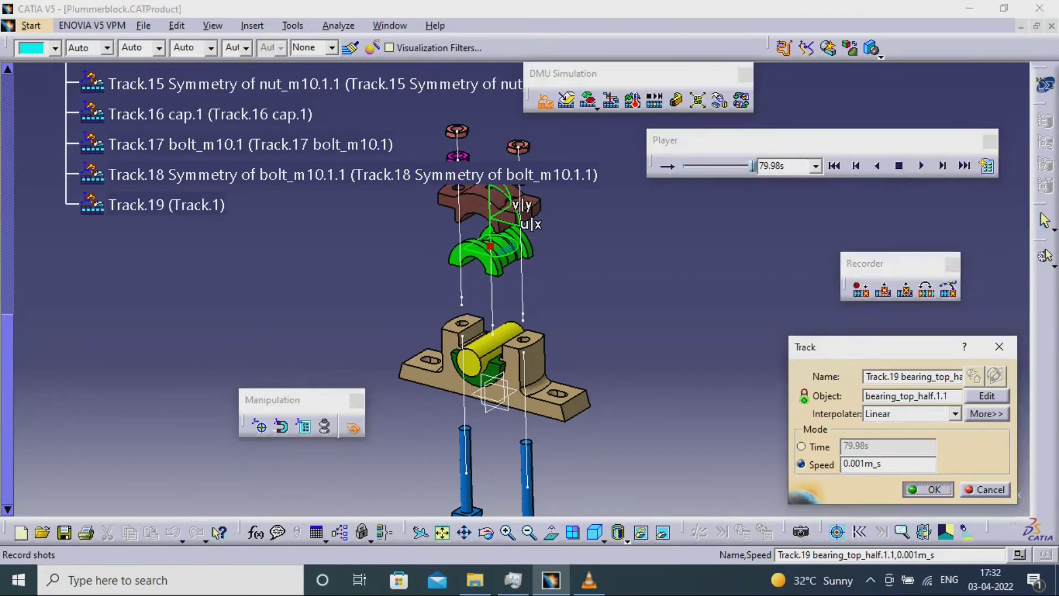
left_click(928, 489)
Record a two-shot linear track at 0.001m_s that raises the shaft along Z out of the body and slides it out along its own axis.
left_click(545, 101)
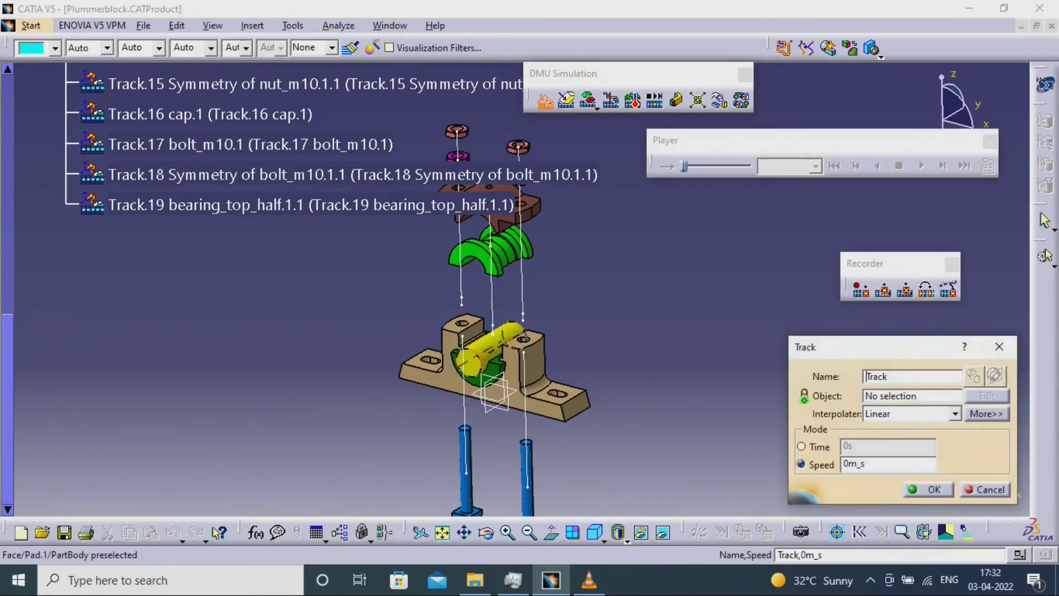
left_click(491, 348)
left_click_drag(491, 309, 602, 212)
left_click(861, 290)
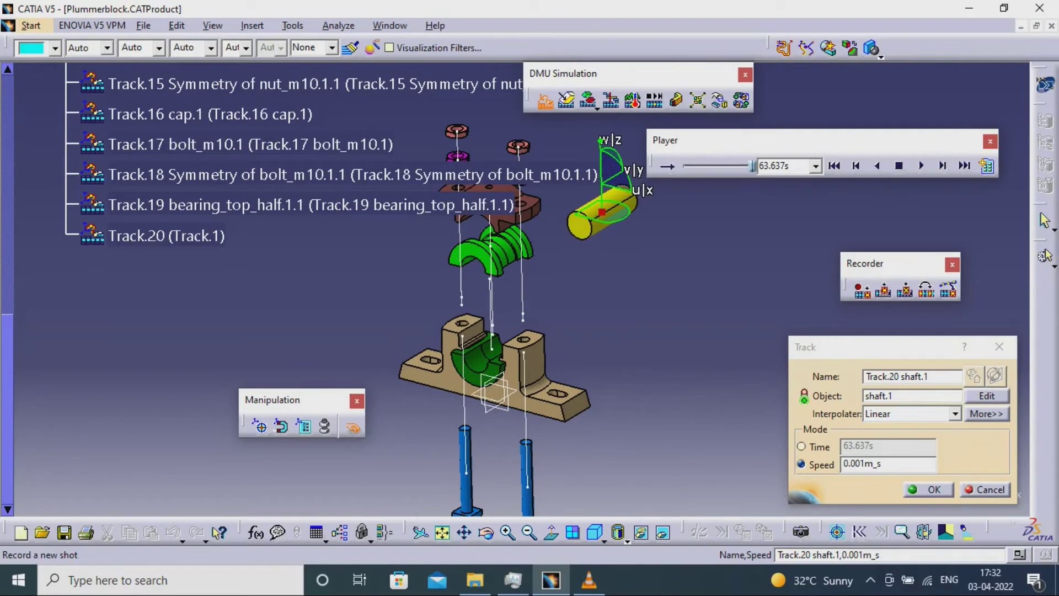
left_click(861, 289)
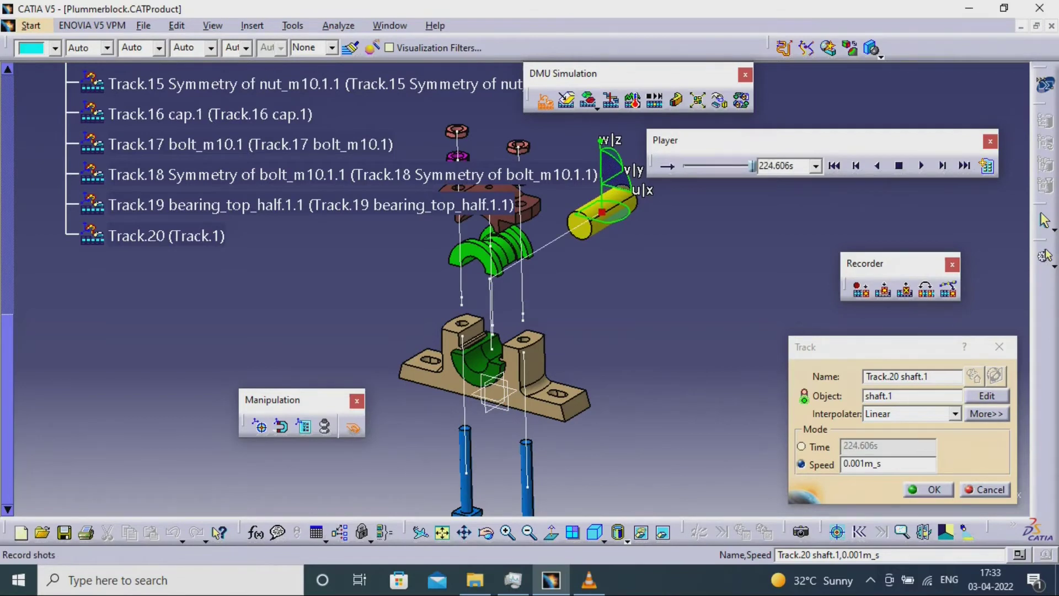
left_click(929, 489)
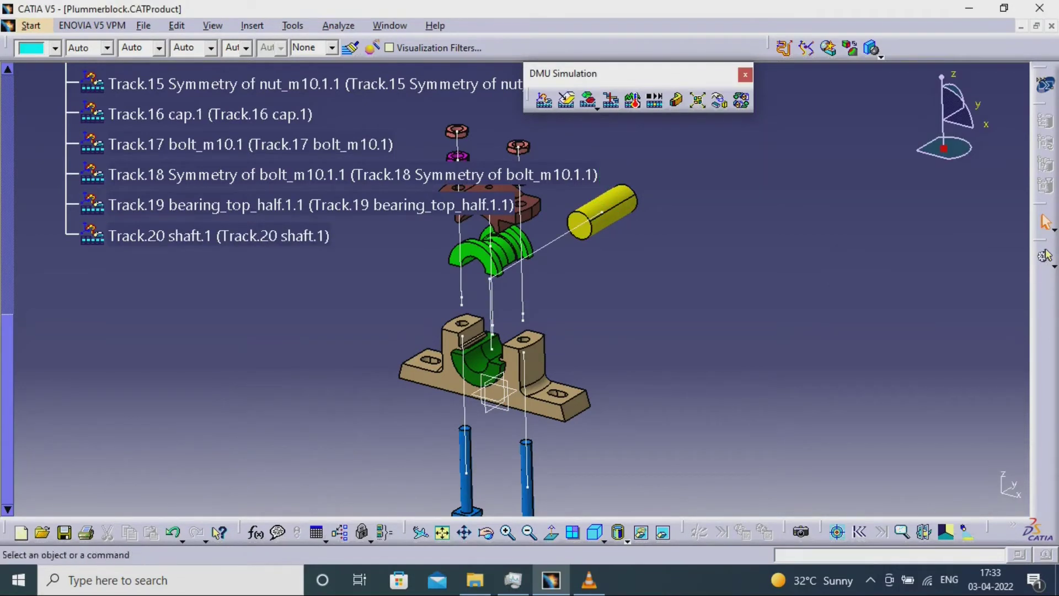
Record a linear track that lifts bearing_bottom_half straight up along Z to between the body and the raised top half.
left_click(545, 101)
left_click(479, 369)
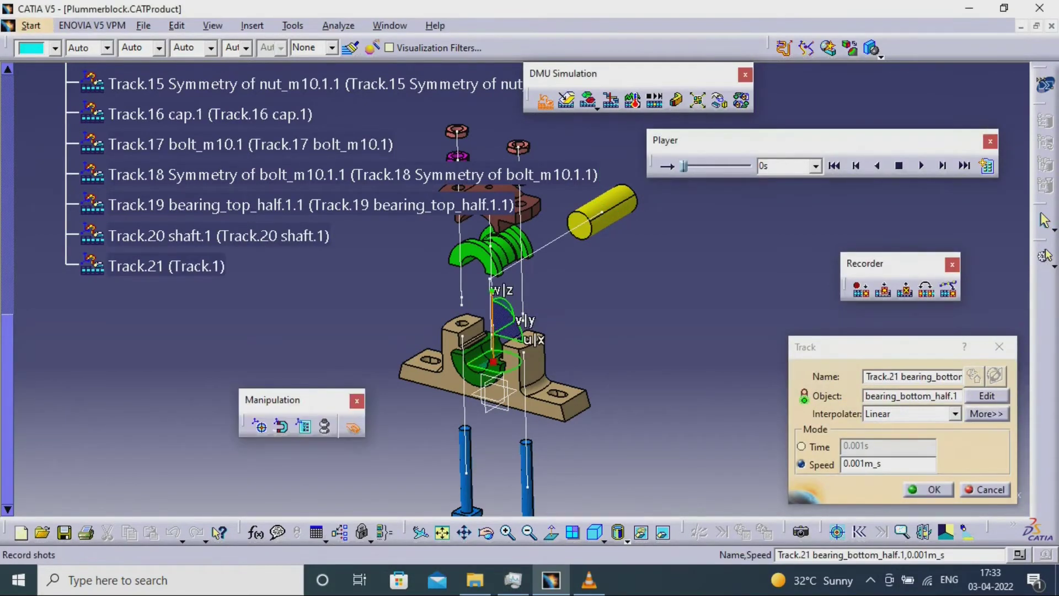
left_click_drag(492, 326, 491, 260)
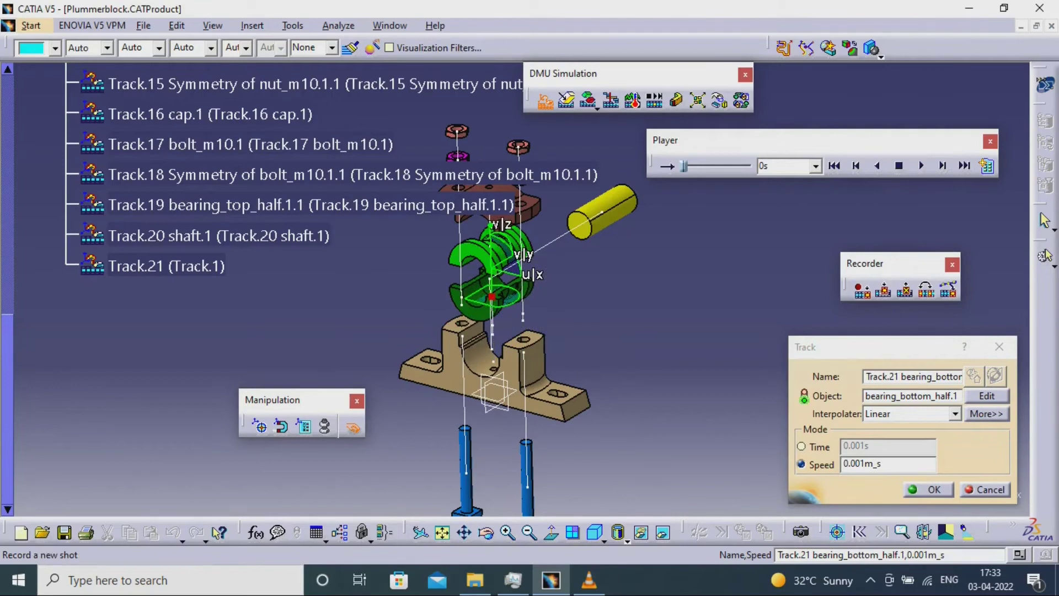
left_click(861, 289)
left_click(929, 489)
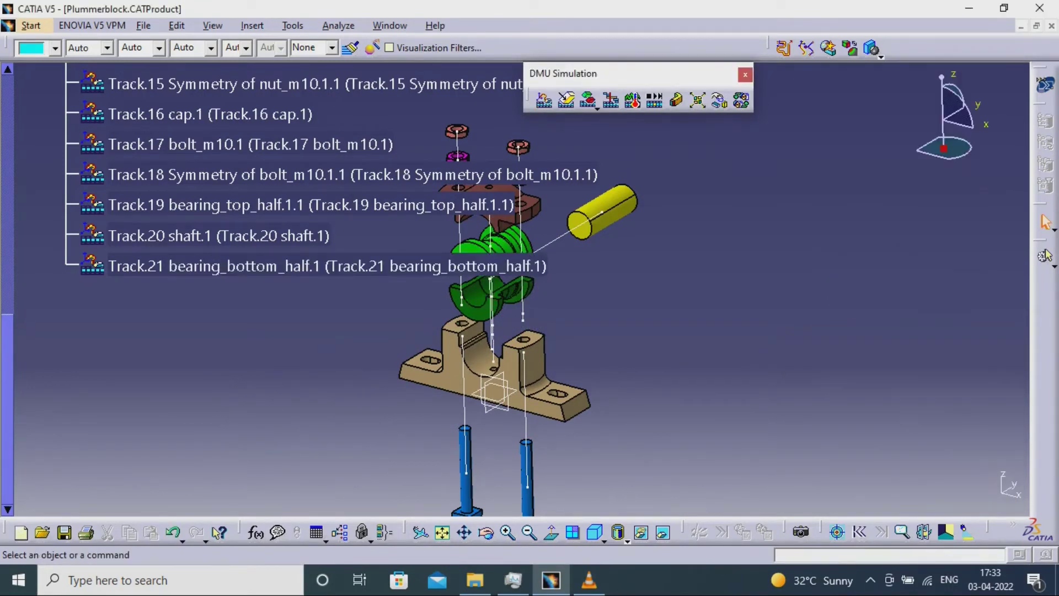
Start a new simulation sequence and add the lock nut tracks, Track.12 and Track.13, as its first two steps.
scroll(309, 192, "down", 3)
mouse_move(507, 333)
middle_mouse_down()
mouse_move(522, 289)
mouse_move(522, 331)
middle_mouse_up()
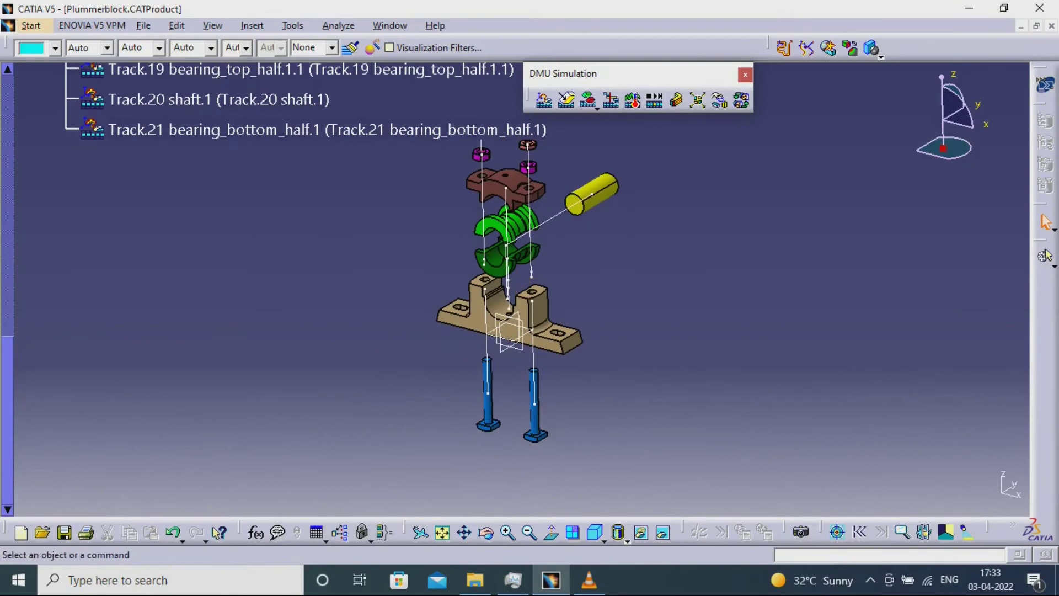
middle_click_drag(522, 265, 522, 289)
scroll(297, 275, "up", 8)
scroll(298, 275, "down", 2)
scroll(298, 276, "up", 1)
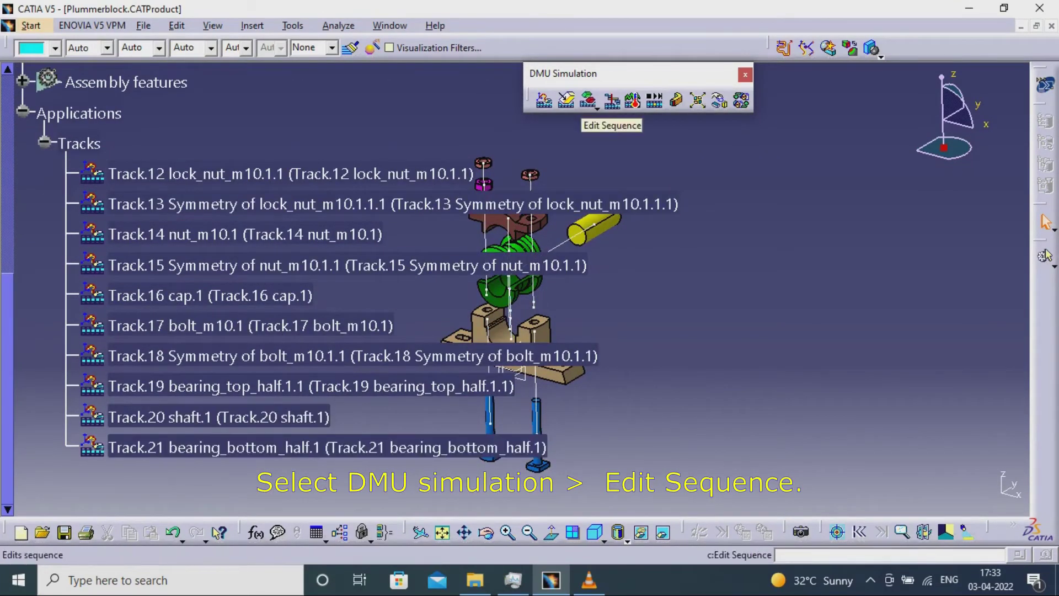
left_click(611, 100)
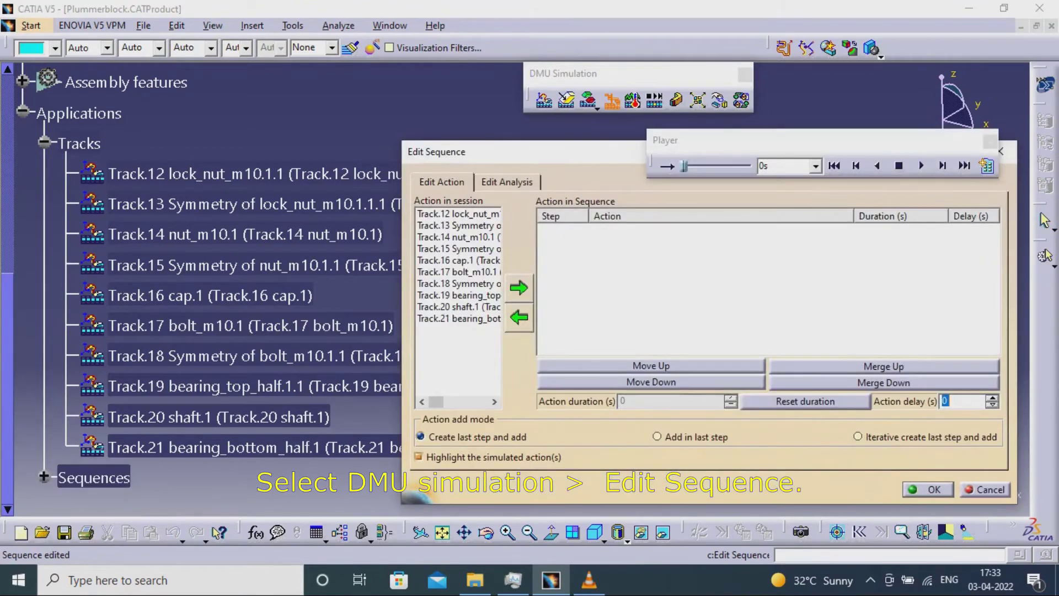
left_click(458, 214)
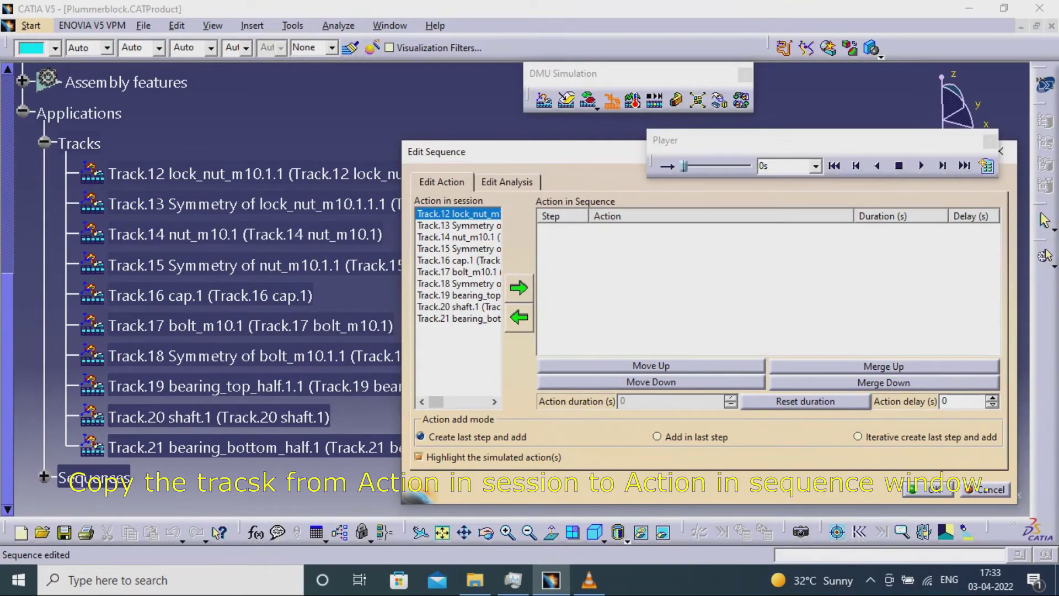
left_click(519, 288)
left_click(458, 225)
left_click(519, 288)
Add both nut tracks and the cap track, Track.14 to Track.16, to the sequence as separate consecutive steps.
left_click(458, 236)
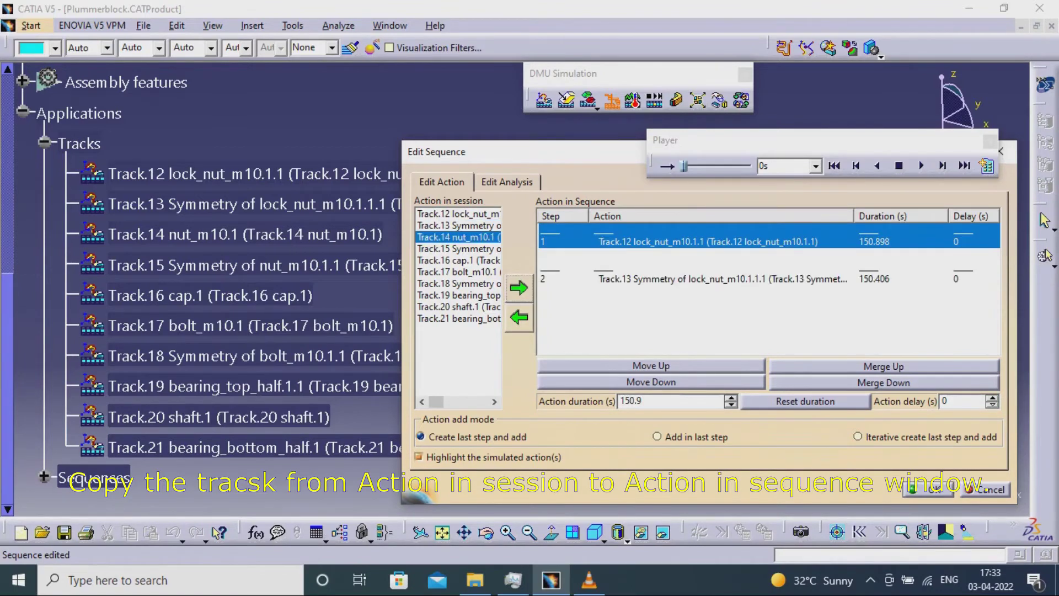
left_click(519, 288)
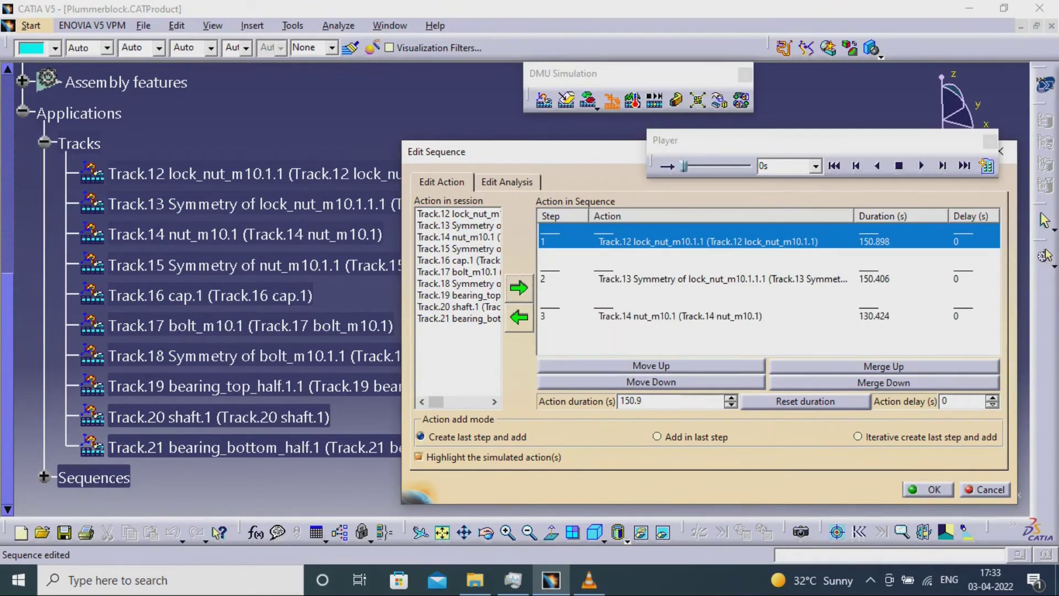
left_click(459, 249)
left_click(519, 288)
left_click(458, 260)
left_click(519, 288)
Add the two bolt tracks, Track.17 and Track.18, to the sequence as separate steps following the cap.
left_click(458, 272)
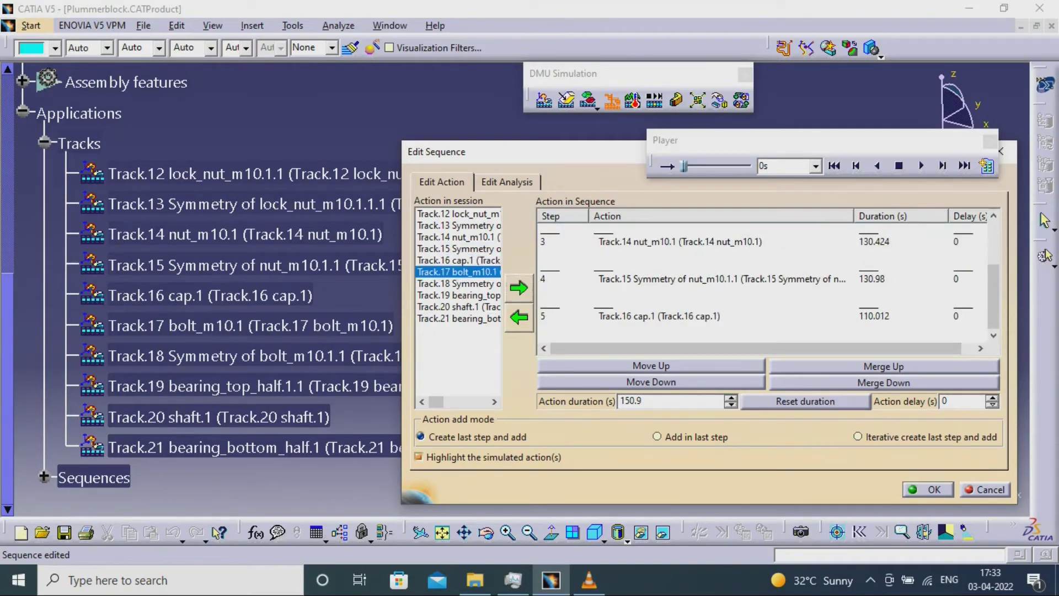
left_click(519, 288)
left_click(458, 295)
left_click(458, 283)
left_click(519, 288)
Add Track.19 bearing_top_half, Track.20 shaft and Track.21 bearing_bottom_half as the last three steps of the sequence.
left_click(458, 295)
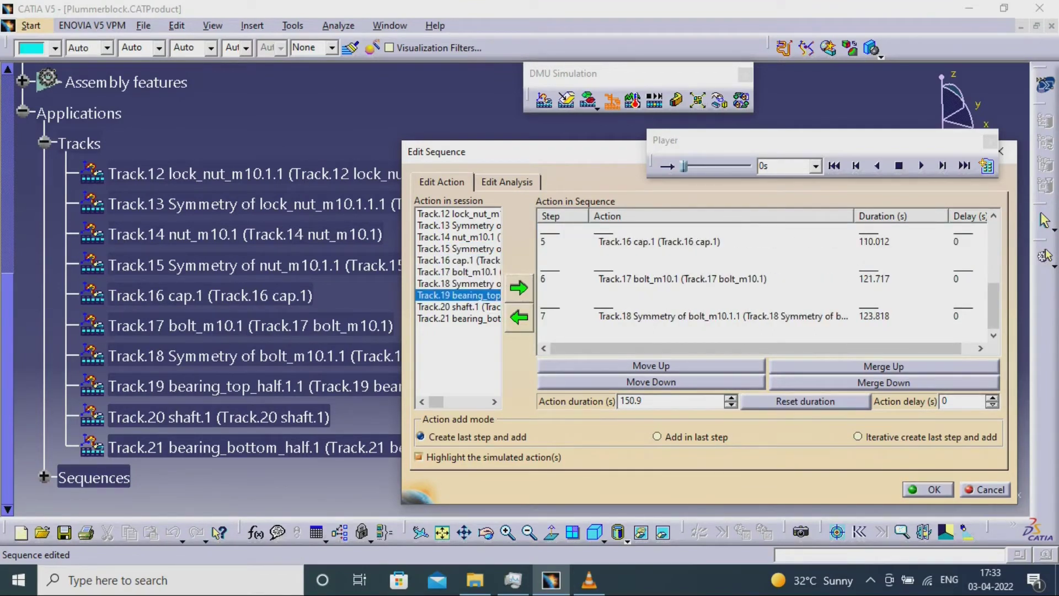
left_click(519, 287)
left_click(458, 307)
left_click(518, 288)
left_click(457, 318)
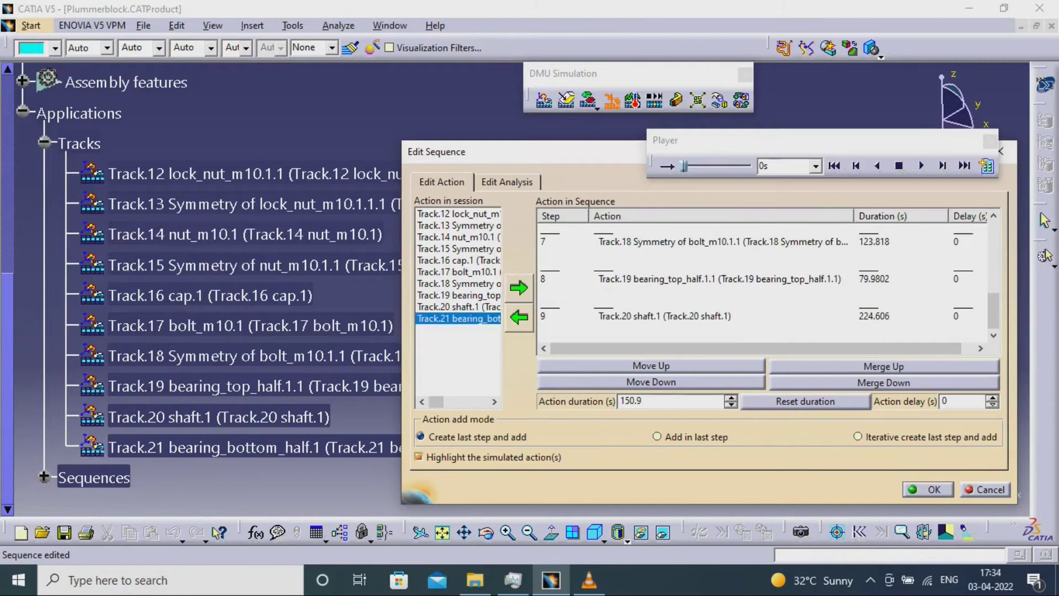
left_click(519, 288)
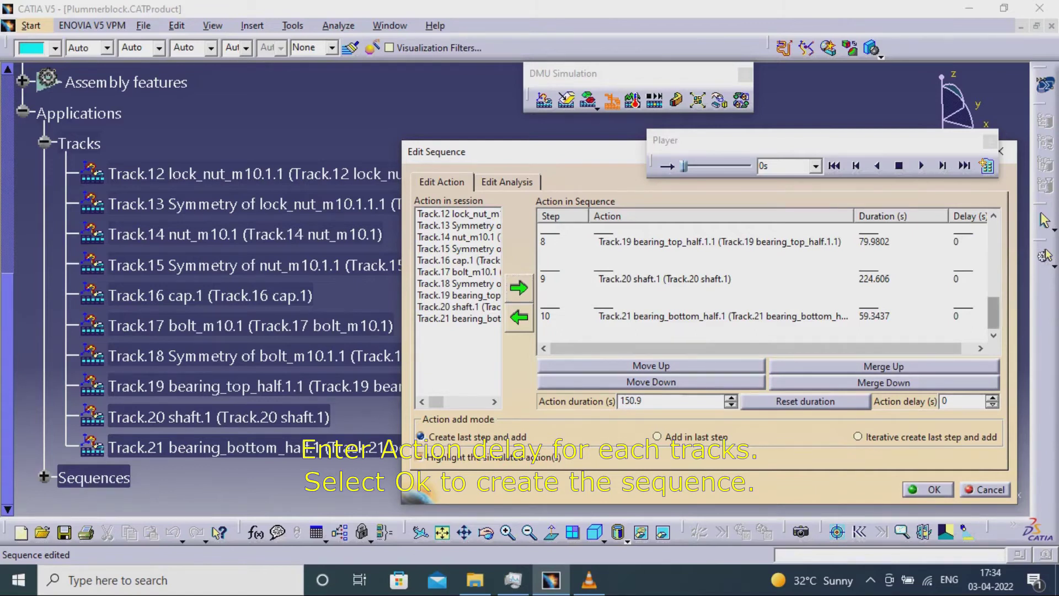
Set the action delay of both lock nut tracks, steps 1 and 2 of the sequence, to 5 s.
left_click_drag(993, 313, 994, 237)
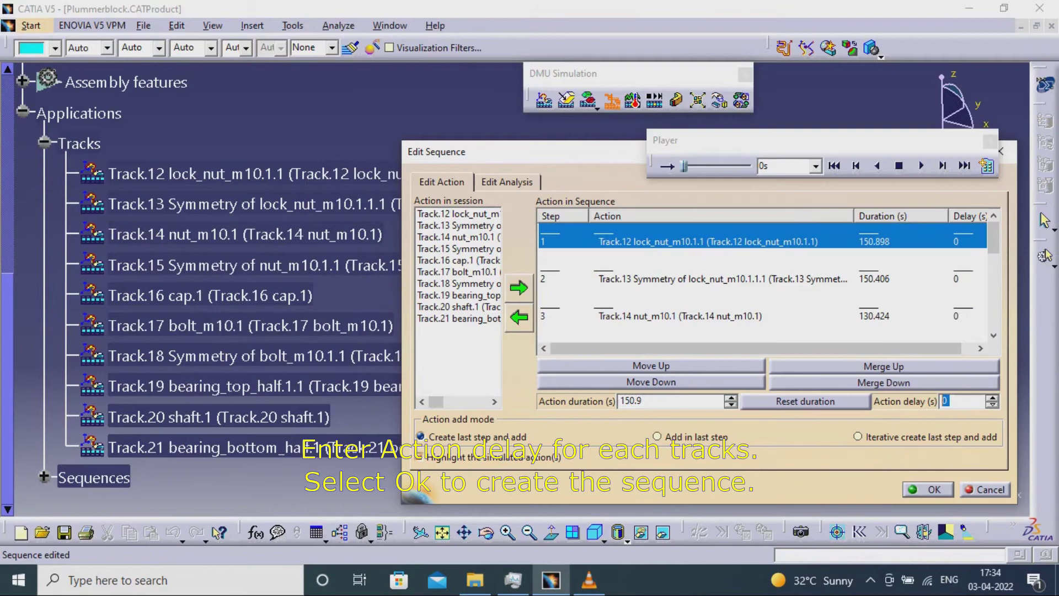
left_click(722, 279)
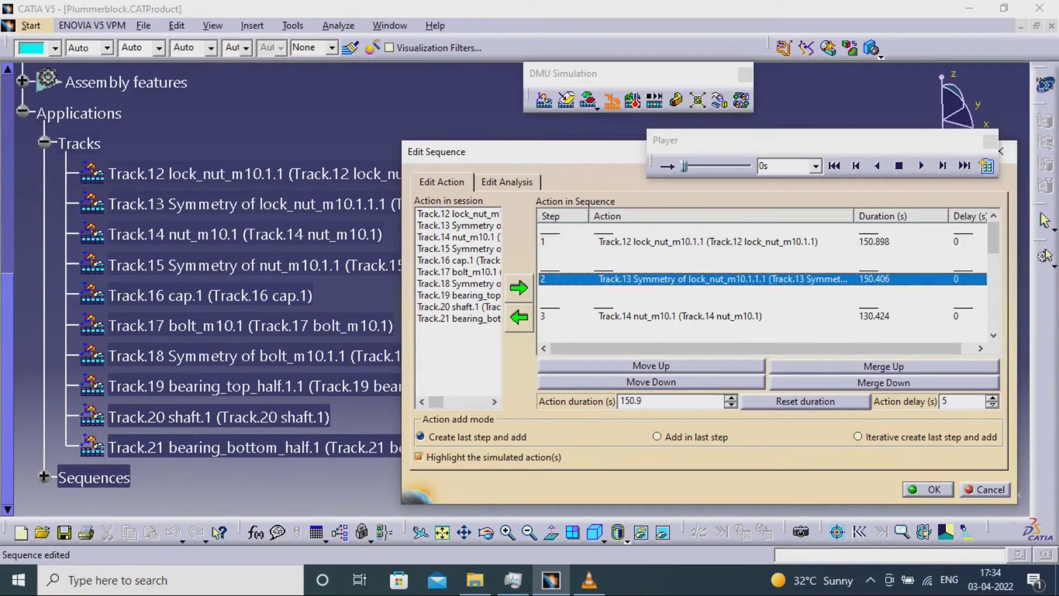
type("5")
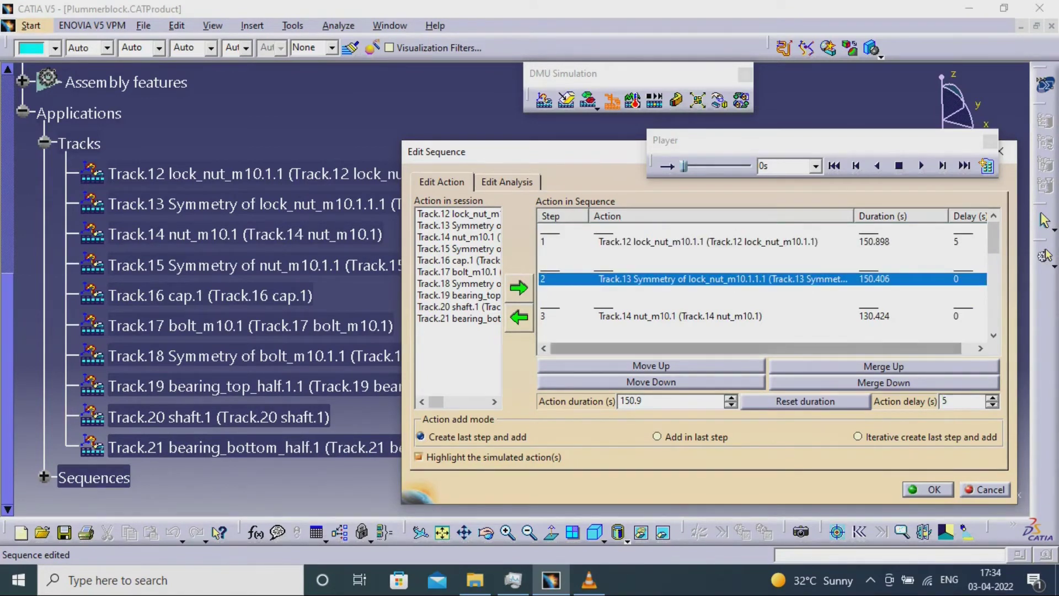
left_click(772, 315)
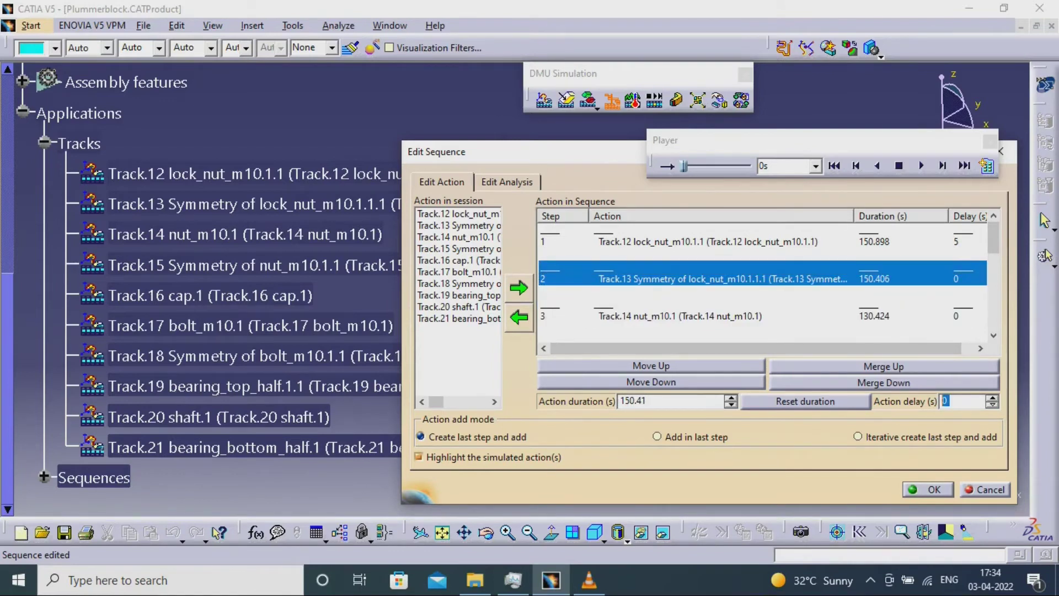
Set the action delay of Track.14 nut_m10, step 3 of the sequence, to 5 s.
double_click(883, 316)
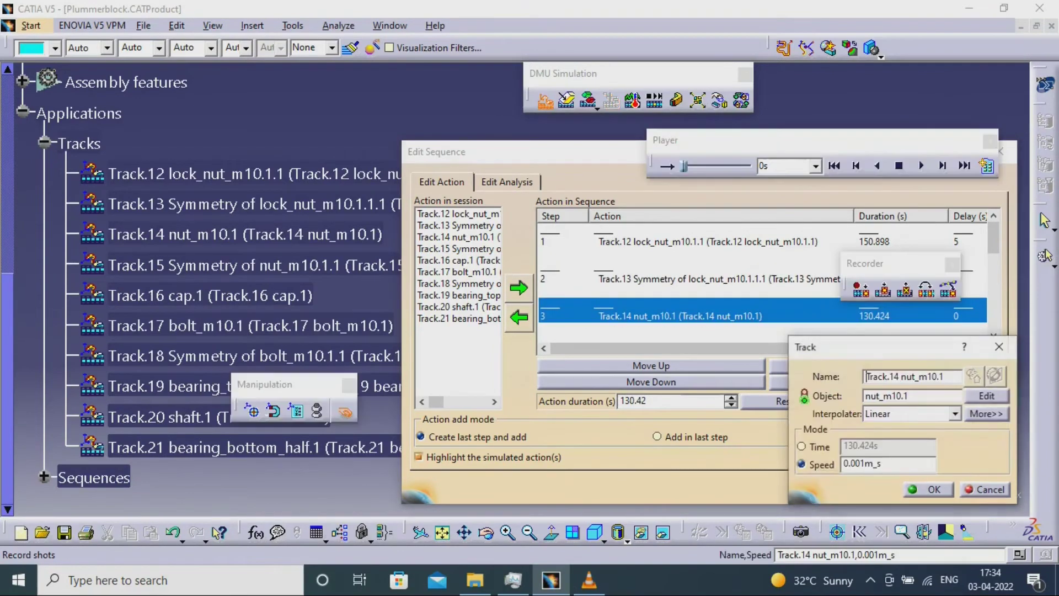
left_click(985, 490)
left_click(883, 316)
double_click(950, 401)
type("5")
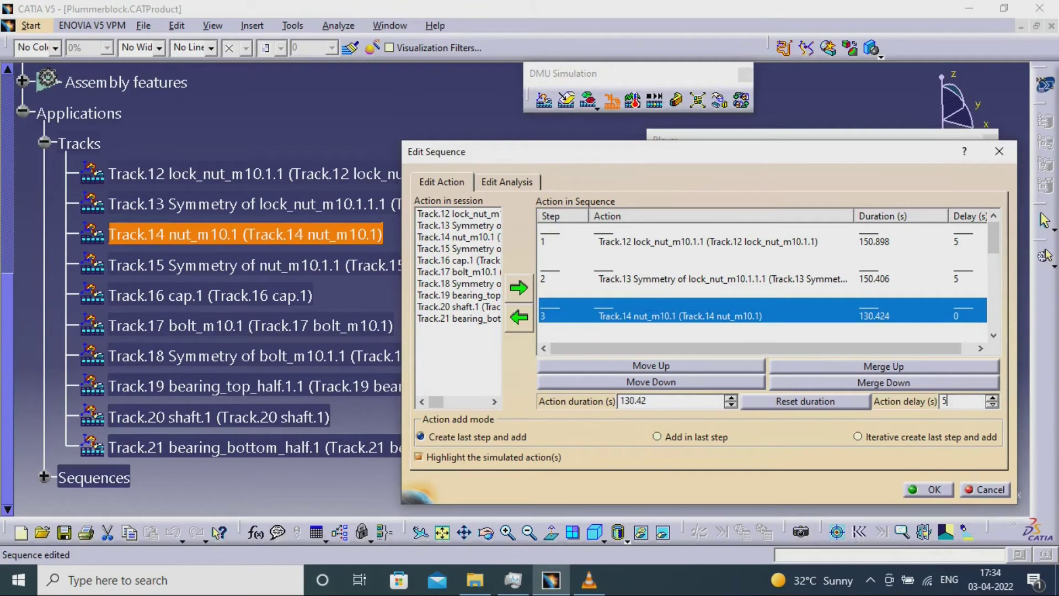
key("Return")
Set the action delay of Track.15 Symmetry of nut_m10, step 4 of the sequence, to 5 s.
left_click(993, 336)
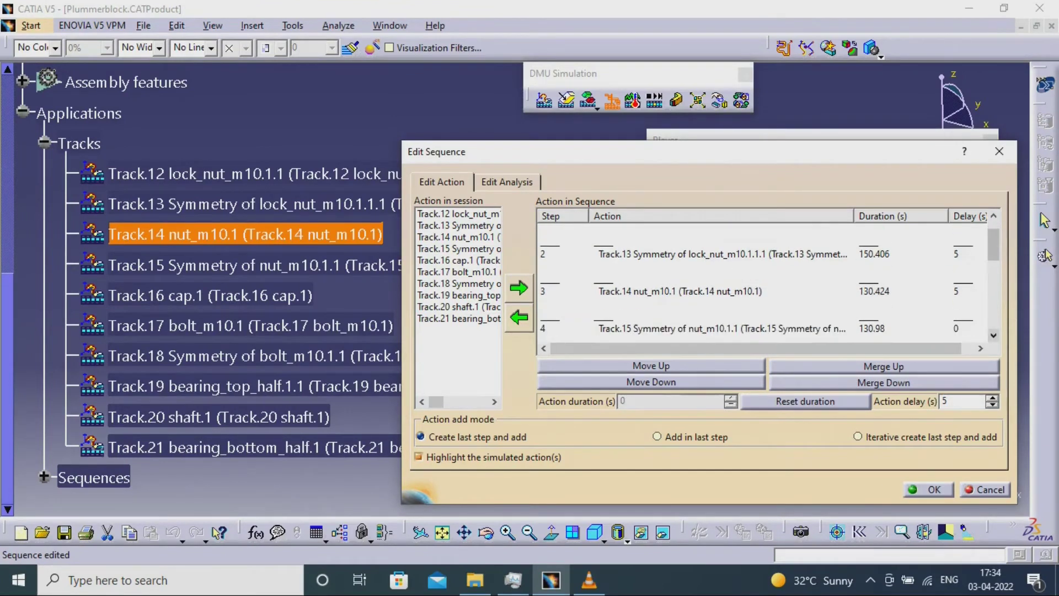
left_click(882, 266)
double_click(948, 401)
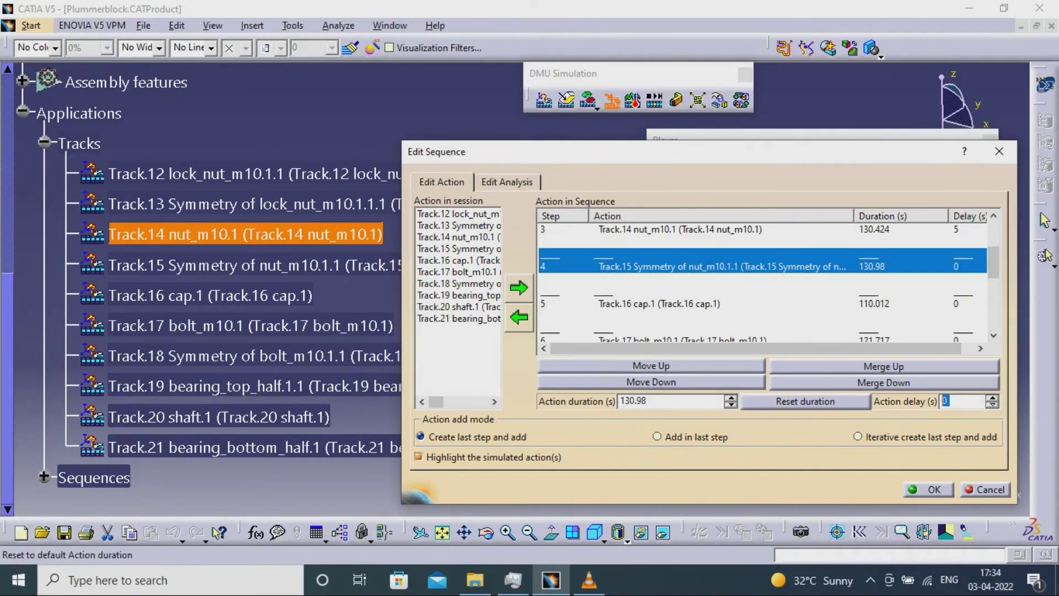
type("5")
key("Return")
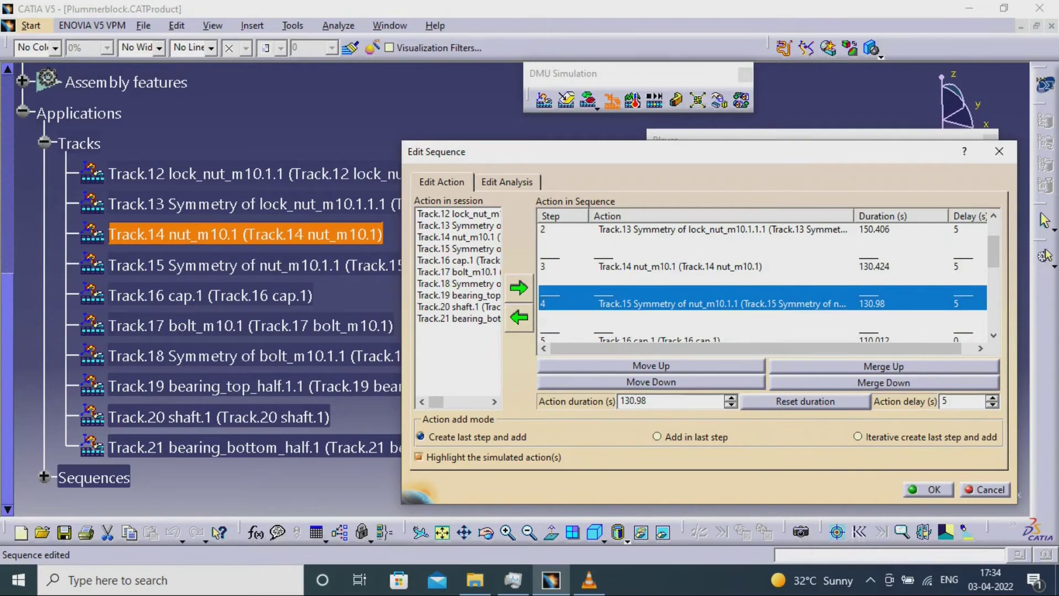
Set the action delay of Track.16 cap, step 5 of the sequence, to 5 s.
left_click(882, 267)
left_click(882, 335)
left_click(993, 335)
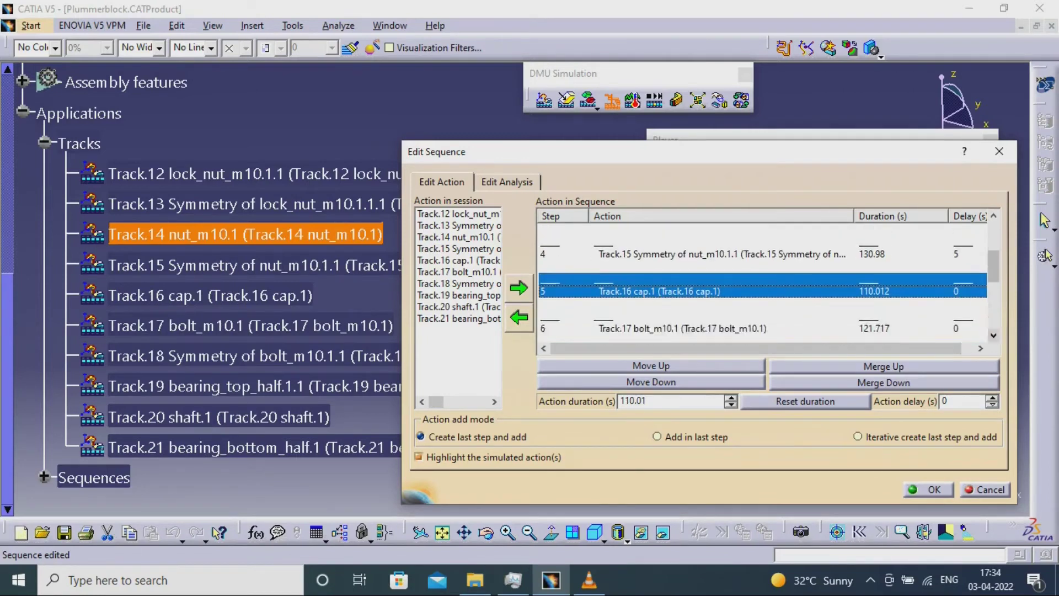
left_click(993, 335)
left_click_drag(954, 401, 867, 402)
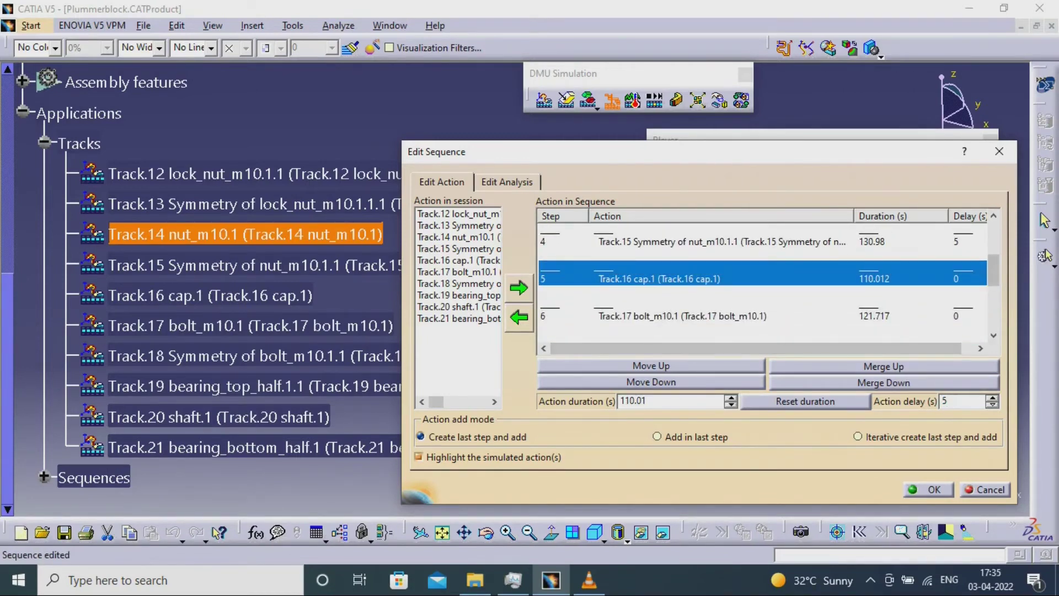
type("5")
key("Return")
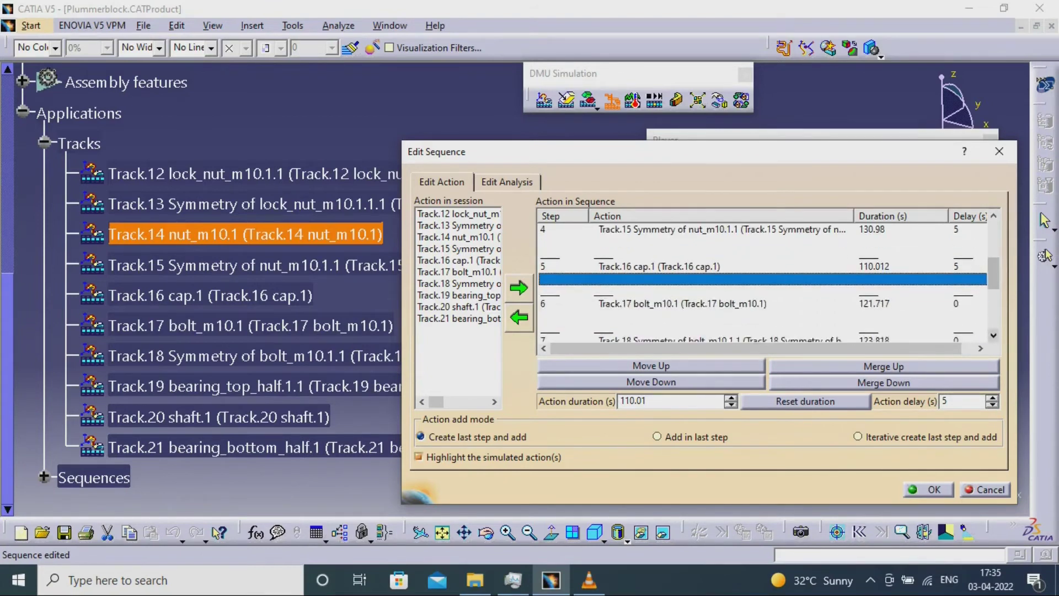
Set the action delay of Track.17 bolt_m10, step 6 of the sequence, to 5 s.
double_click(993, 335)
left_click(882, 279)
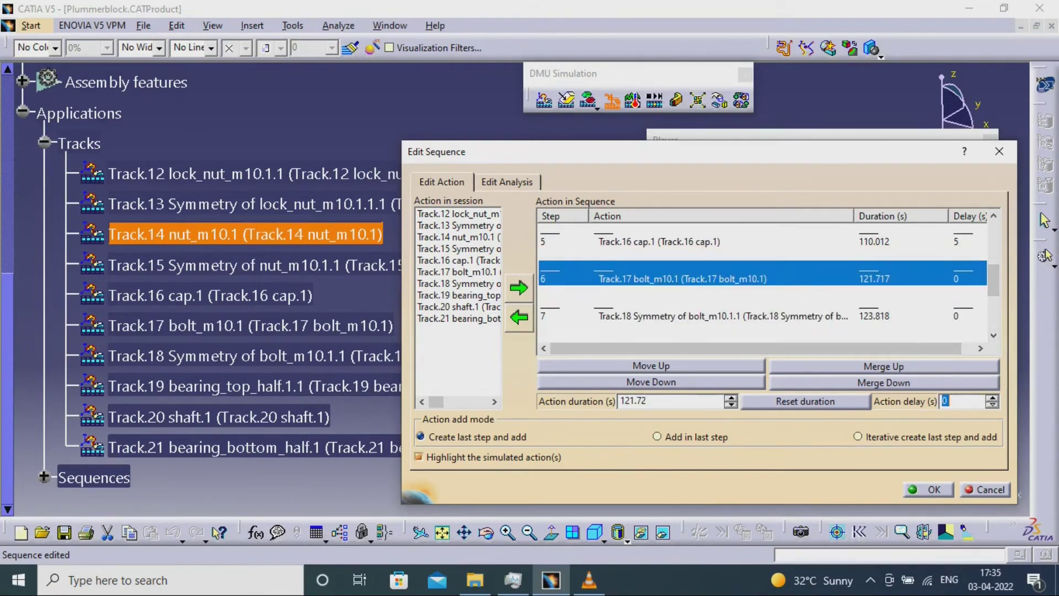
key("Return")
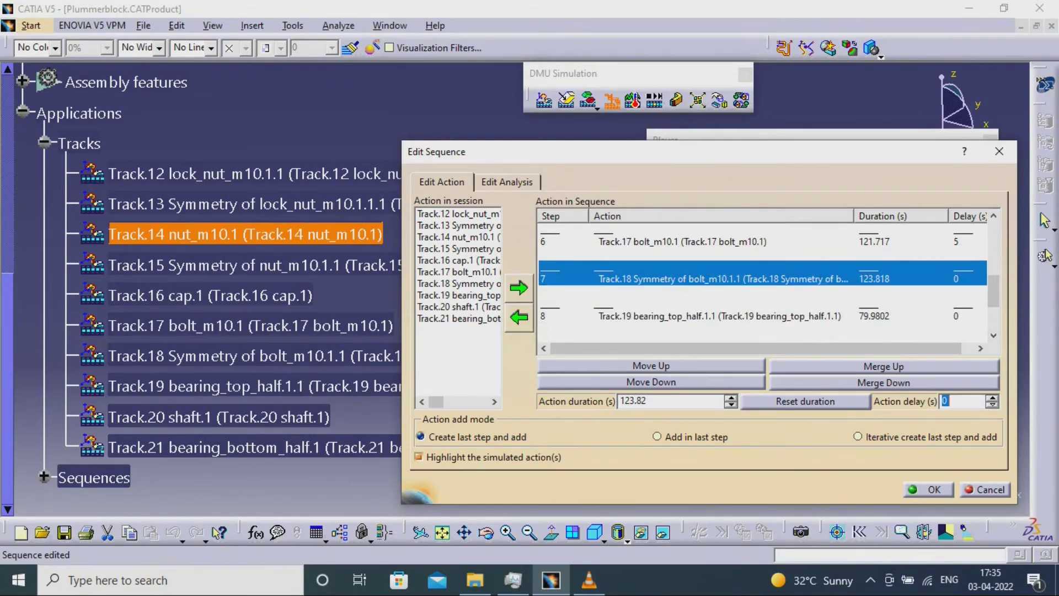
Set the action delay of steps 7 to 10 of the sequence, Track.18 to Track.21, to 5 s and accept the sequence.
key("Return")
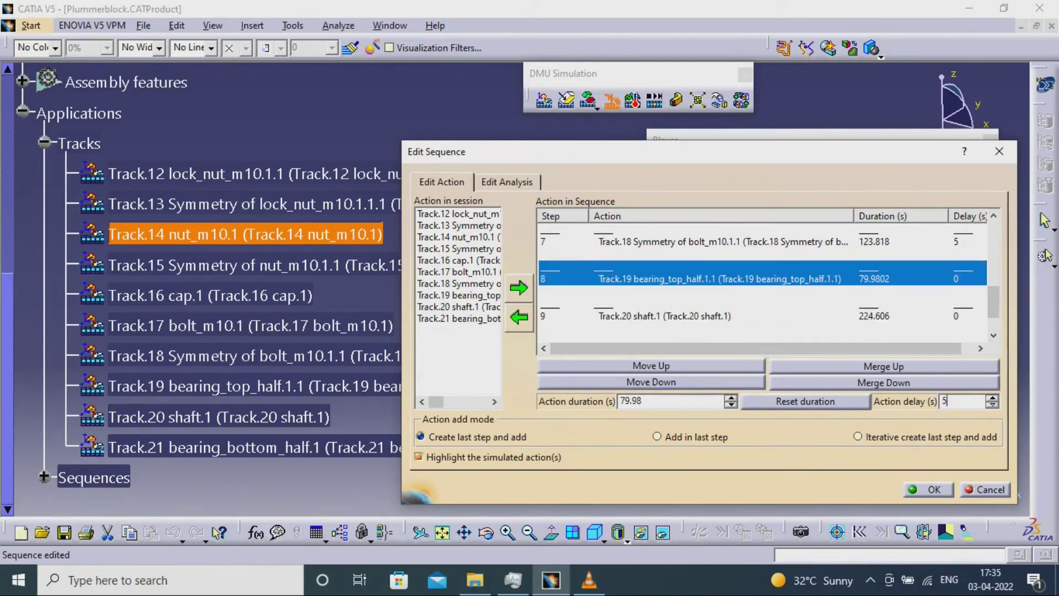
key("Return")
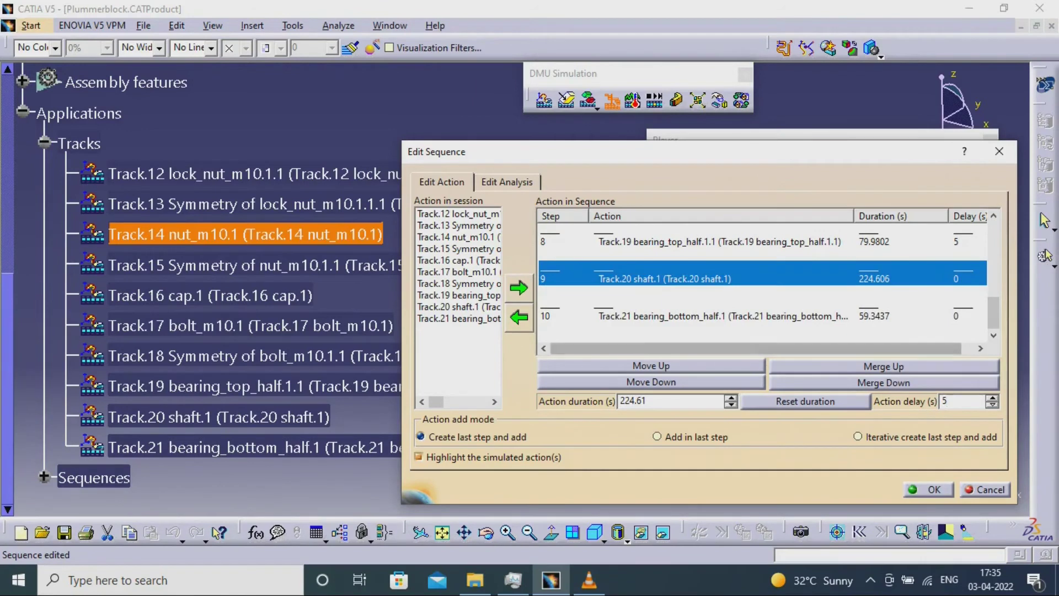
key("Return")
left_click(722, 316)
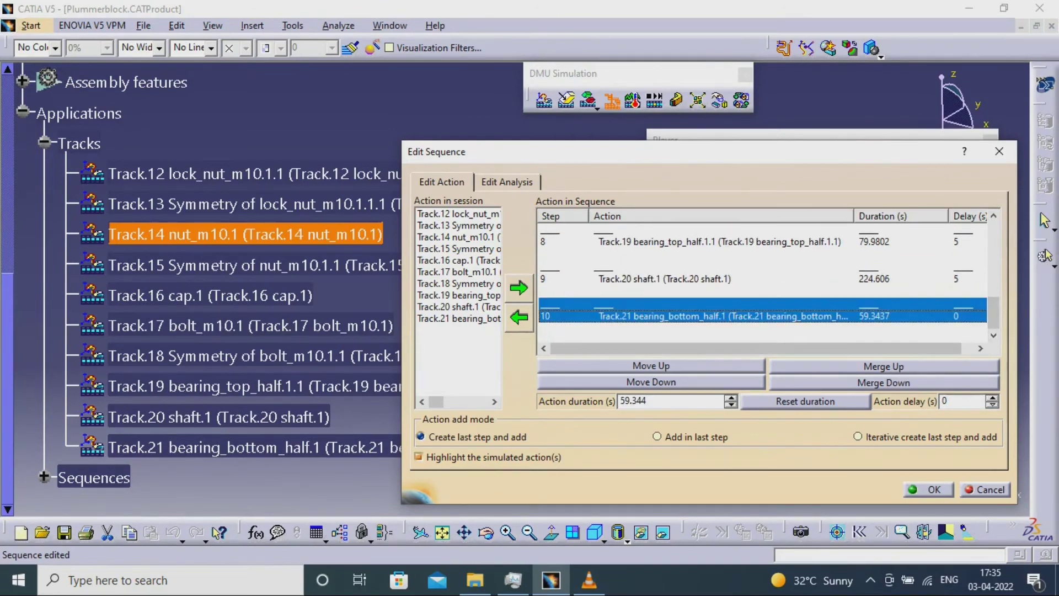
type("5")
key("Return")
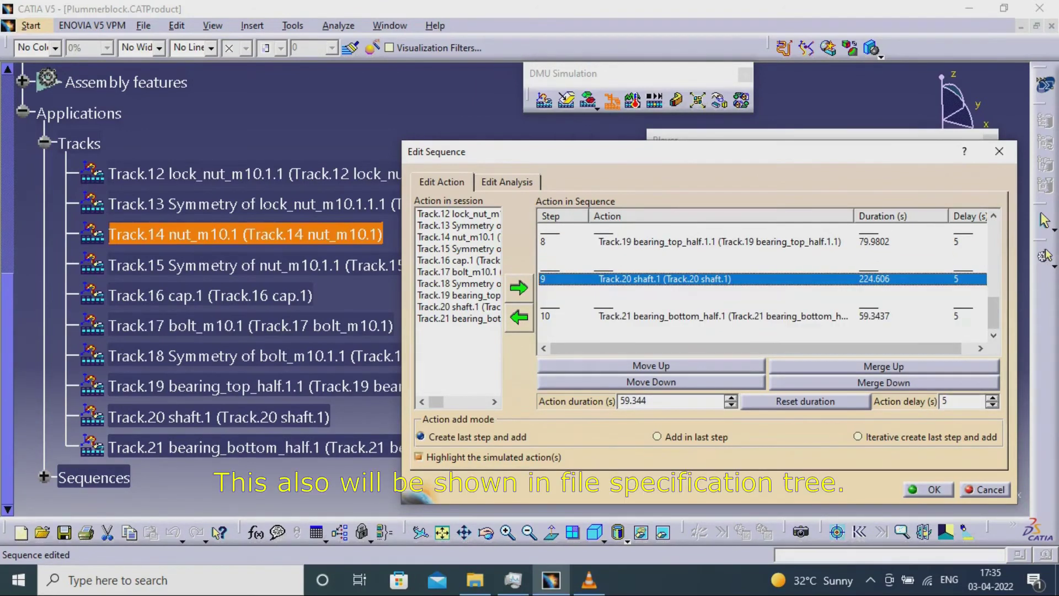
left_click(719, 242)
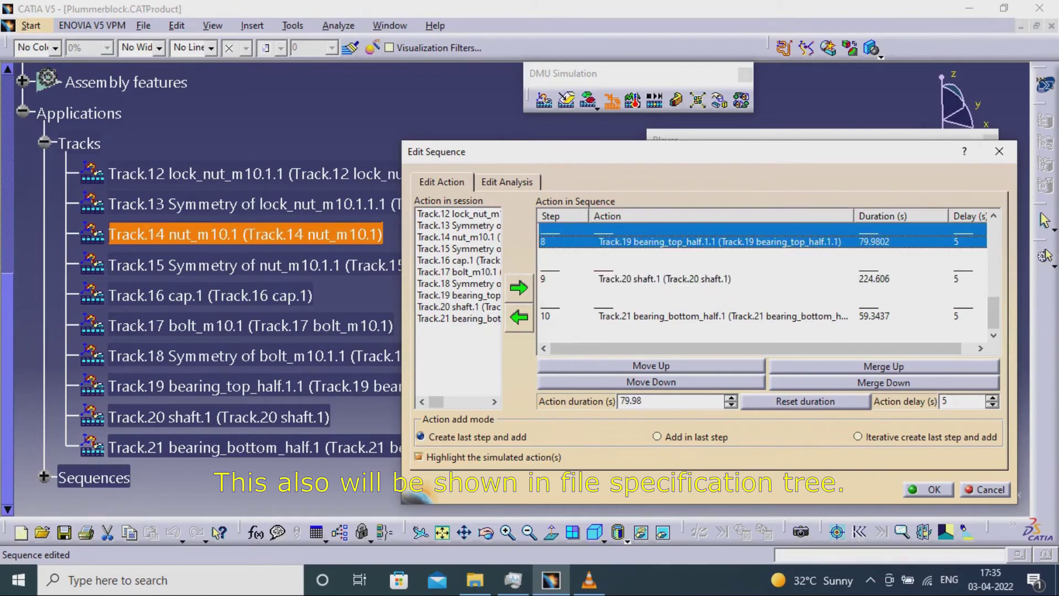
left_click(928, 489)
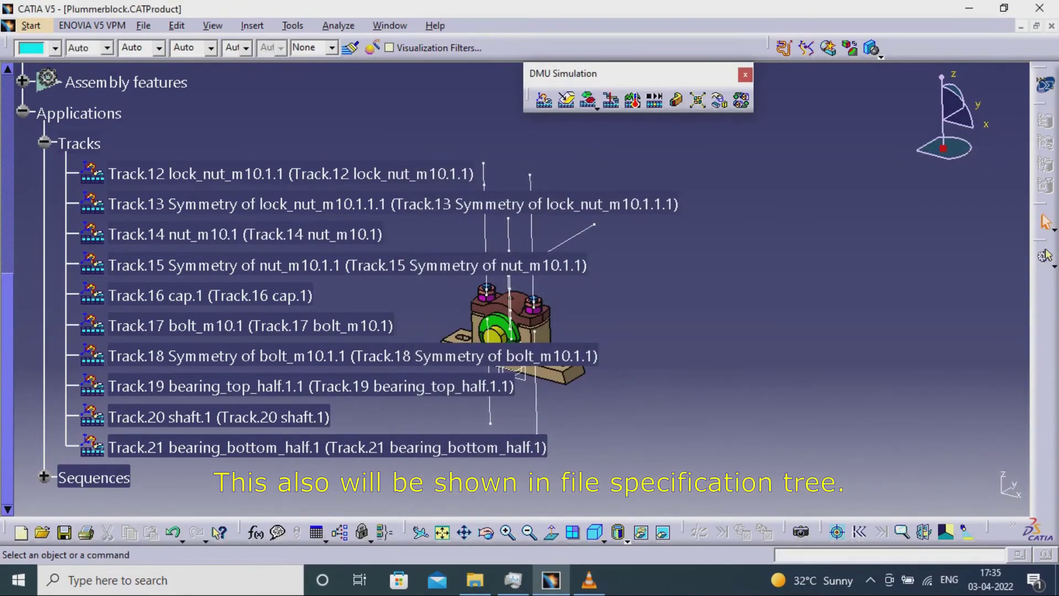
Load Sequence.1 from the expanded Sequences node into the Simulation Player and set the sampling step to 5 s.
left_click(45, 476)
scroll(44, 476, "down", 3)
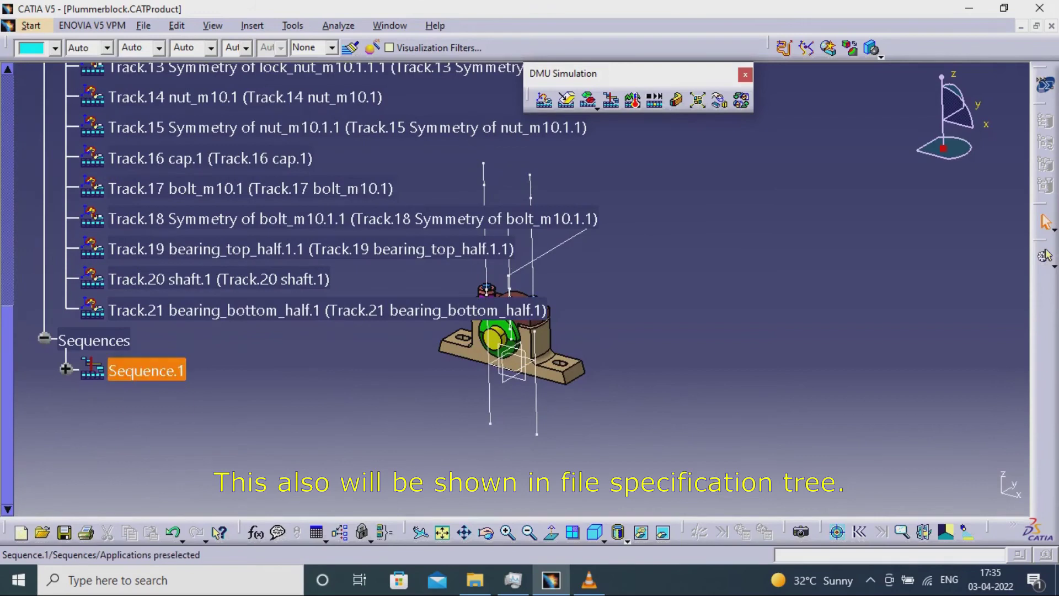
scroll(248, 276, "down", 5)
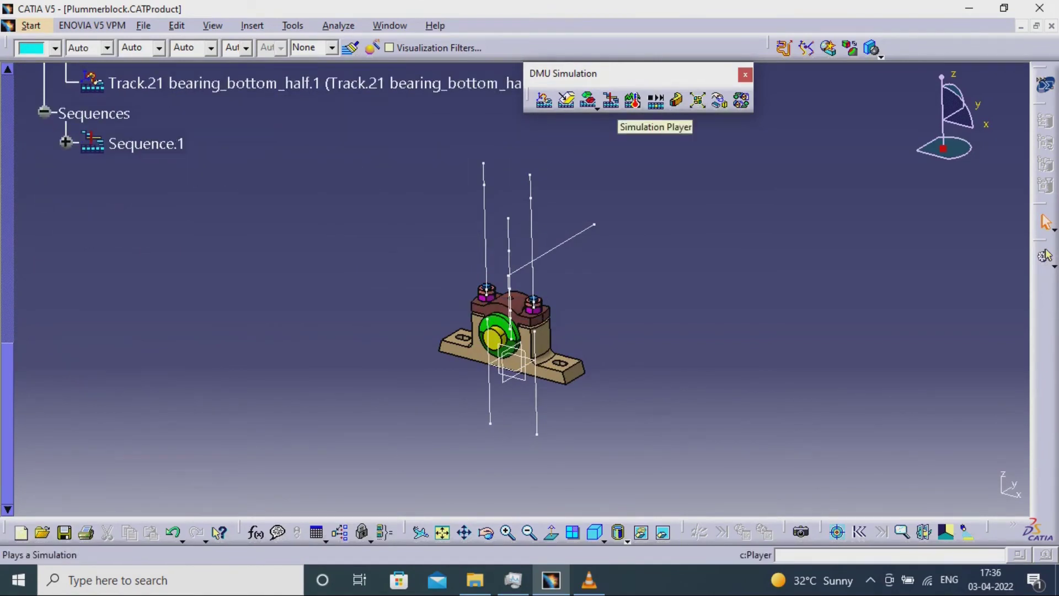
left_click(655, 101)
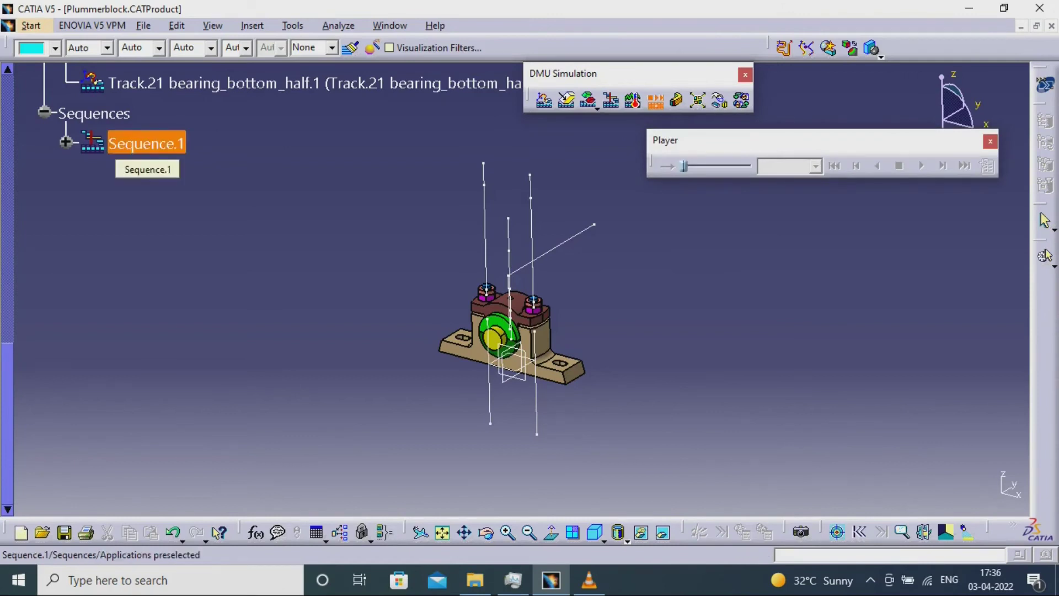
left_click(121, 147)
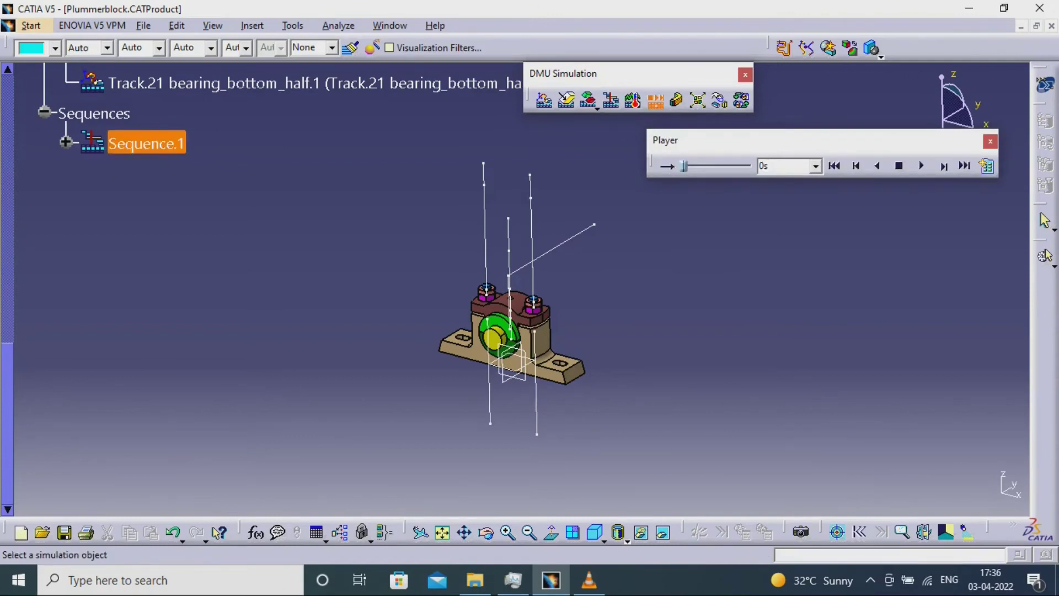
left_click(987, 167)
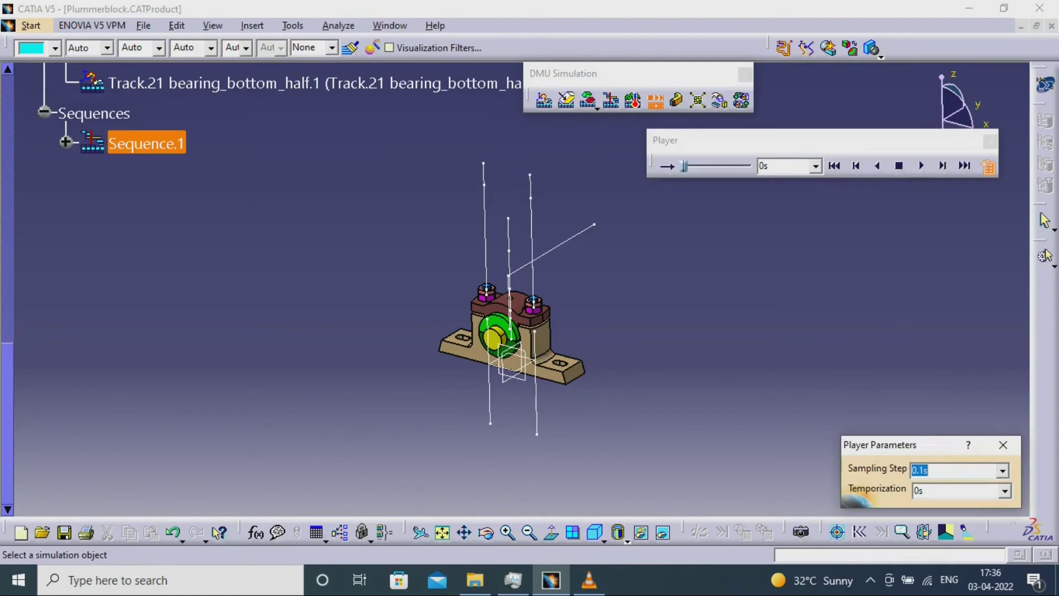
left_click(1002, 471)
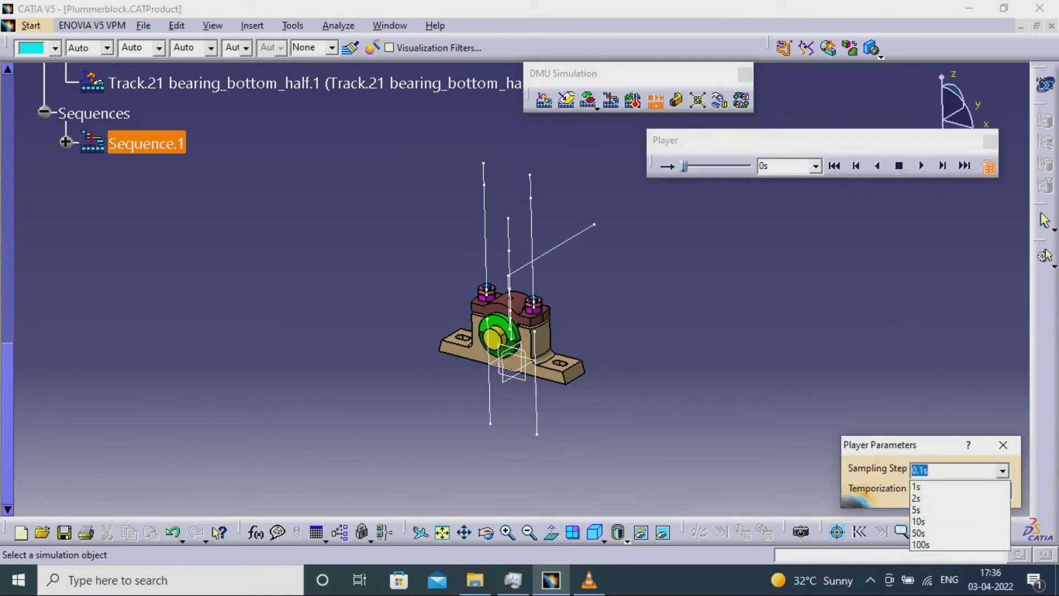
left_click(959, 510)
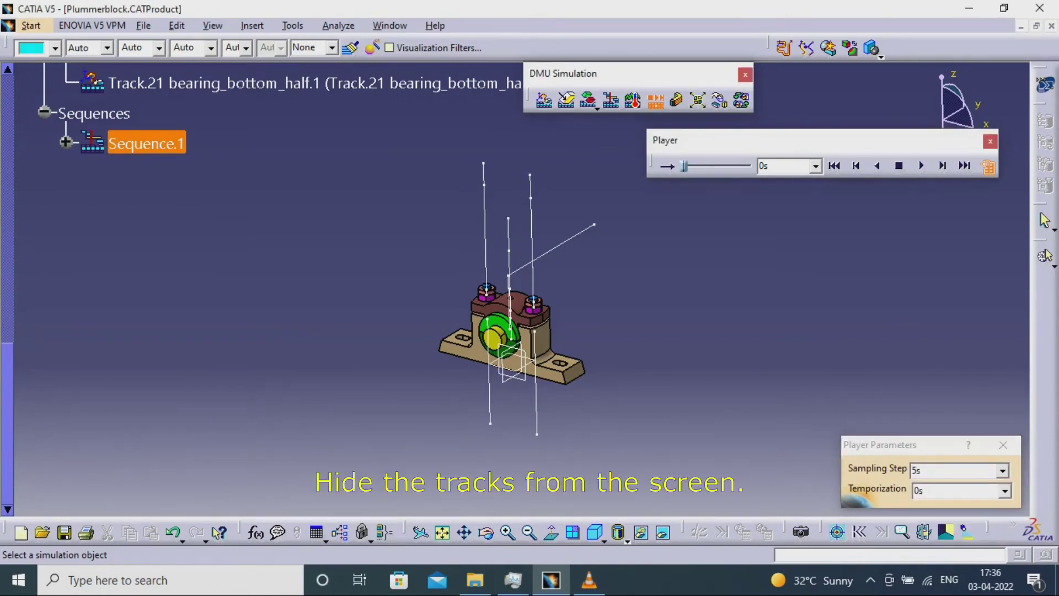
Hide all the recorded tracks from the 3D view through the Tracks node of the specification tree.
scroll(265, 287, "up", 5)
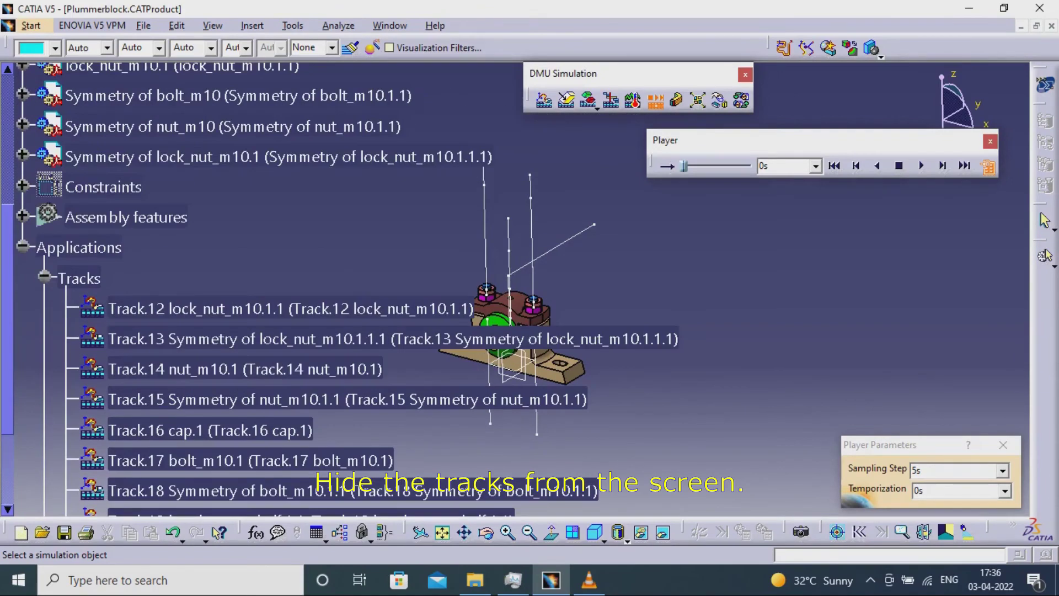
right_click(80, 278)
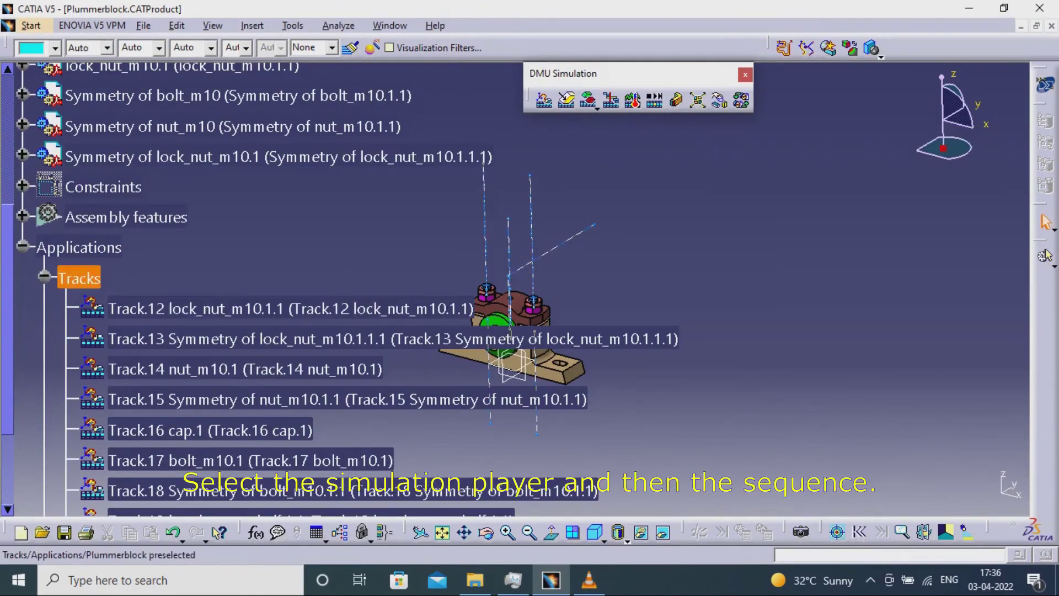
left_click(126, 332)
Load Sequence.1 into the Simulation Player, show the player parameters and play the plummer block disassembly.
scroll(276, 170, "down", 6)
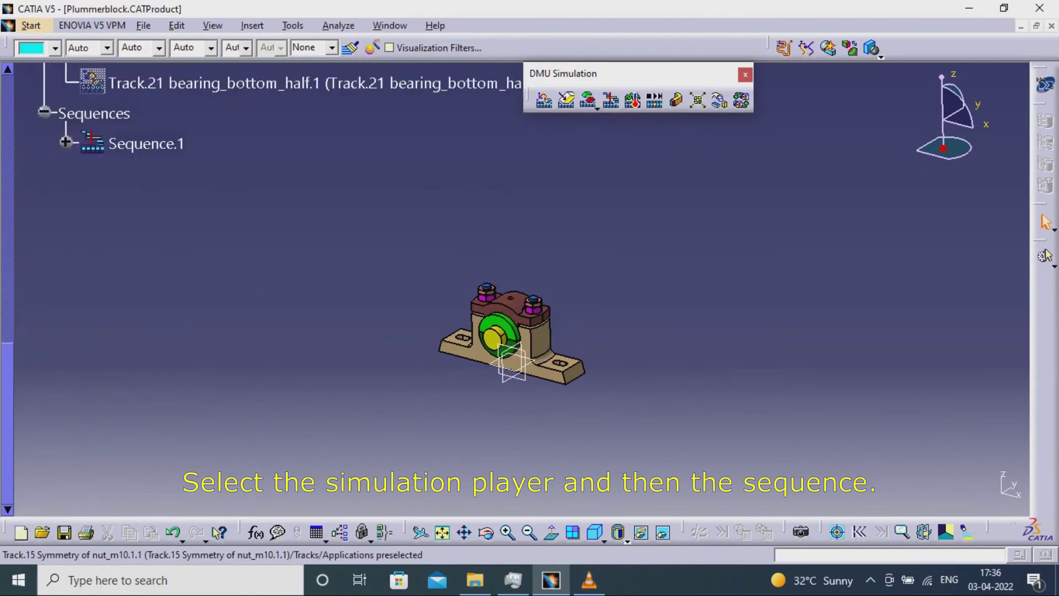
left_click(655, 100)
left_click(147, 144)
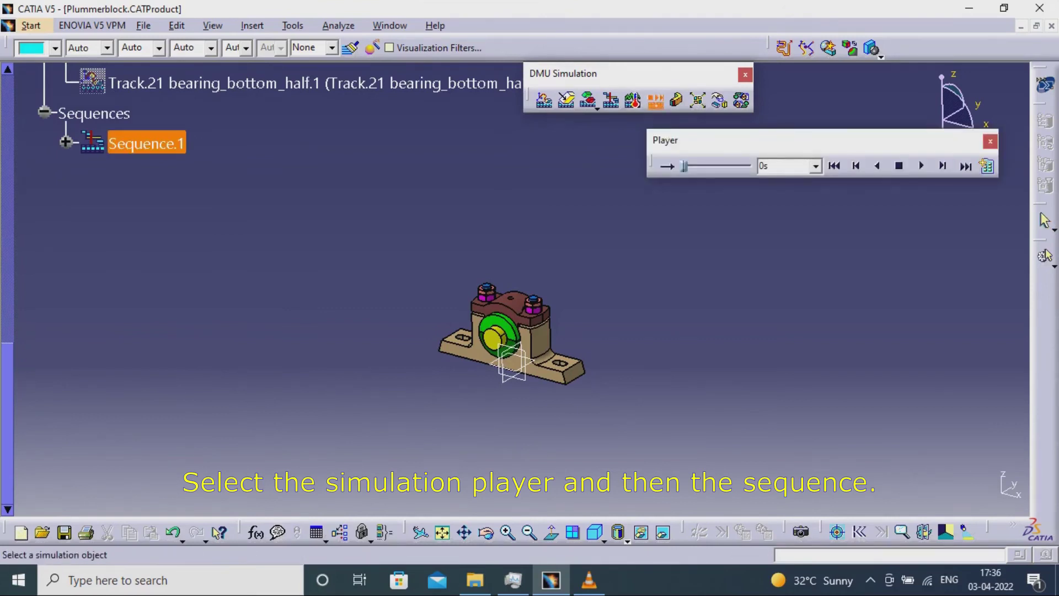
left_click(987, 166)
left_click(922, 166)
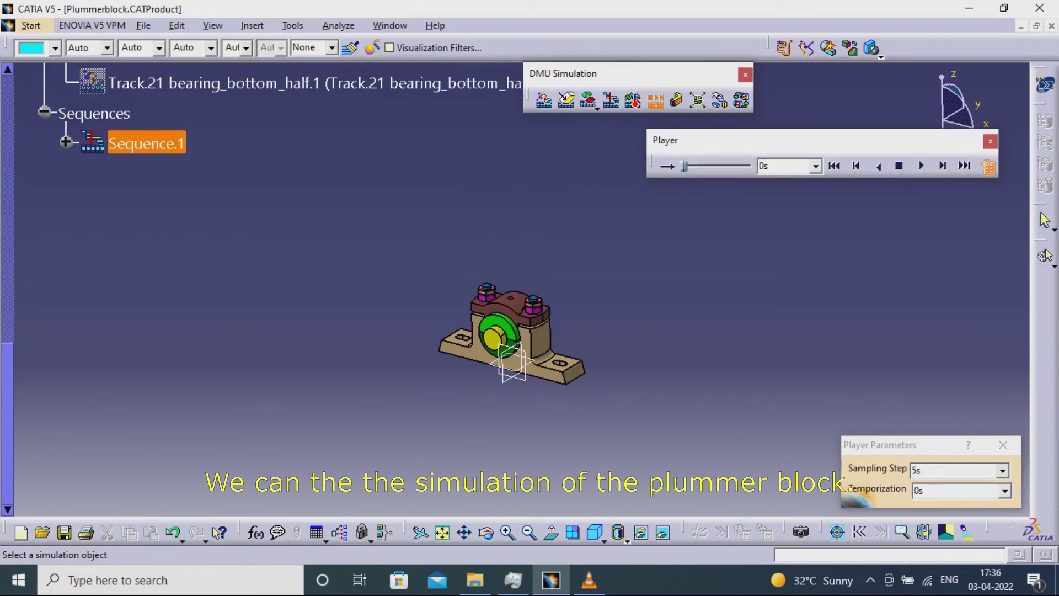
Change the background colour in the general display visualization options to white and accept the options.
left_click(293, 26)
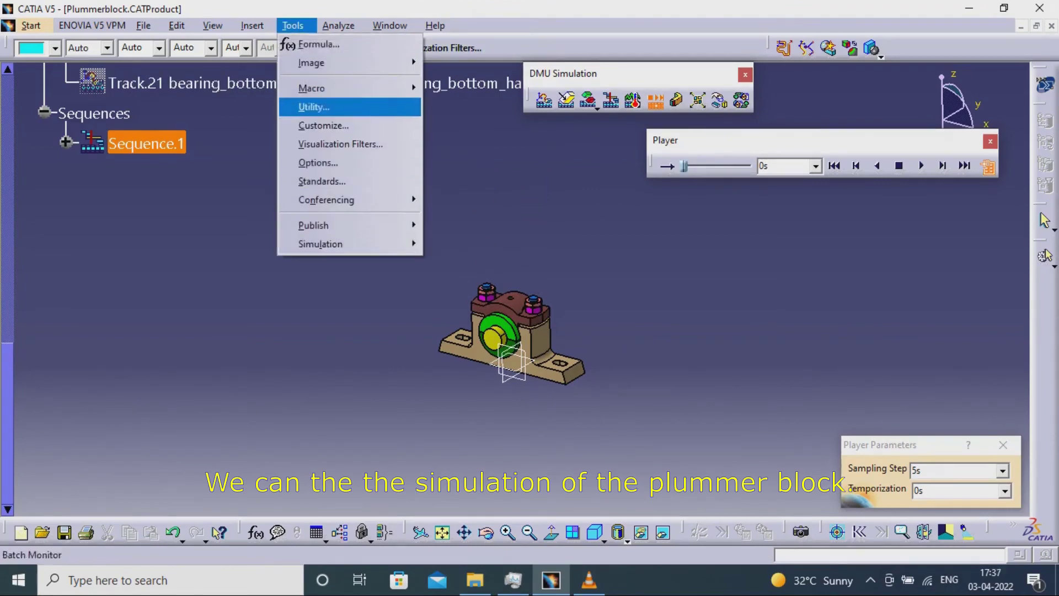
key("Down")
key("Down")
key("Down")
key("Return")
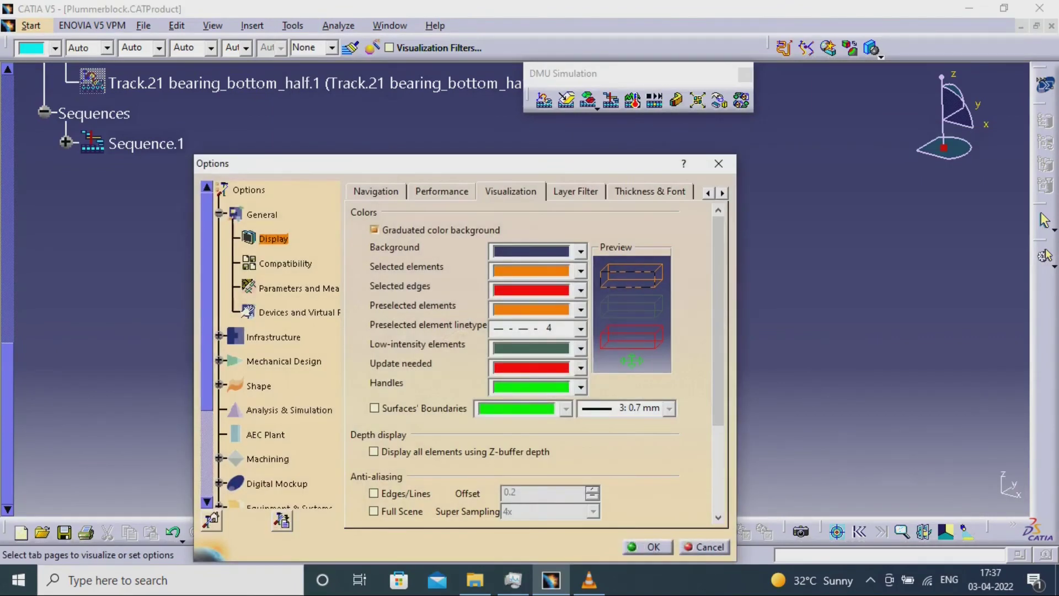
left_click(510, 191)
left_click(581, 251)
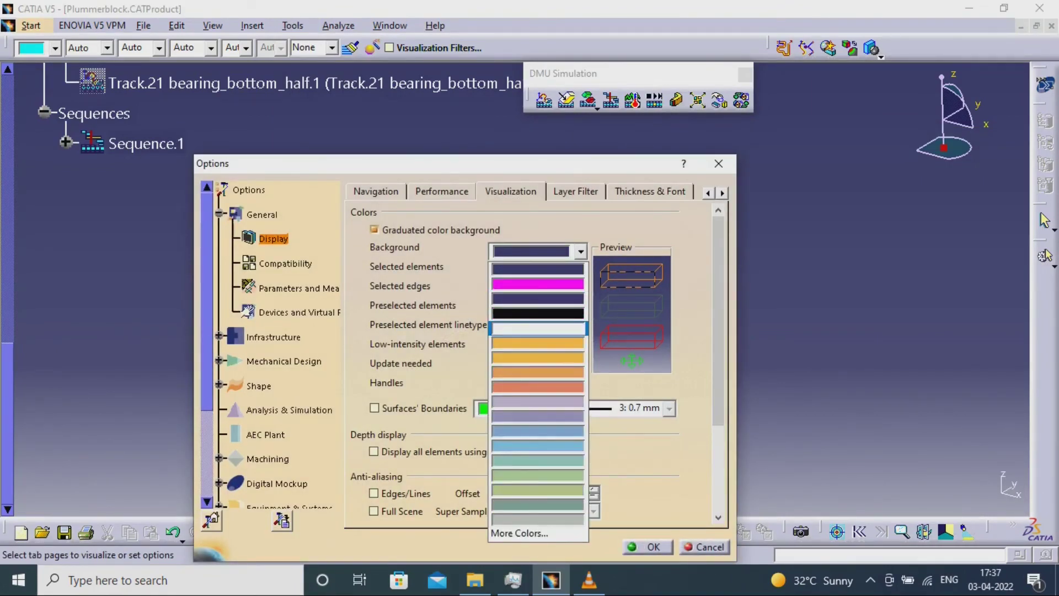
left_click(537, 329)
key("Return")
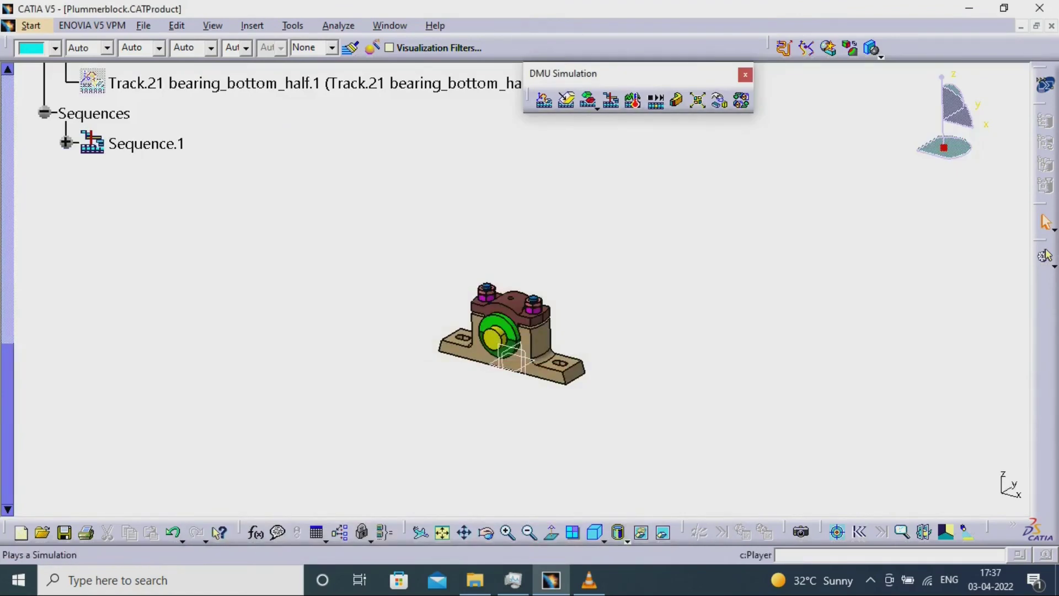
Play Sequence.1 in the Simulation Player to the fully disassembled state, play it in reverse to reassemble the block, and close the player.
left_click(656, 100)
left_click(146, 144)
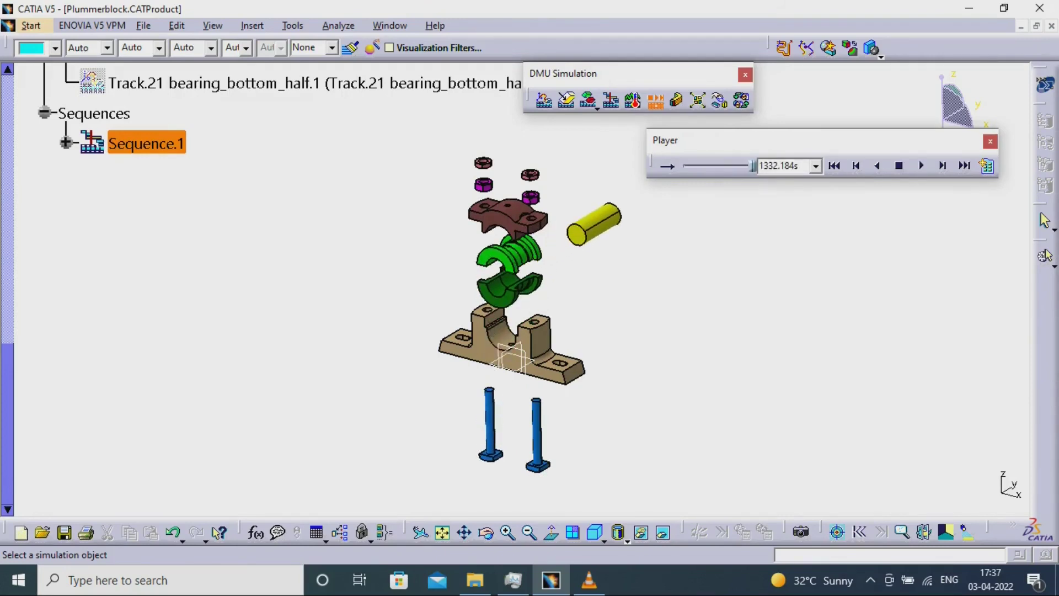
left_click(877, 166)
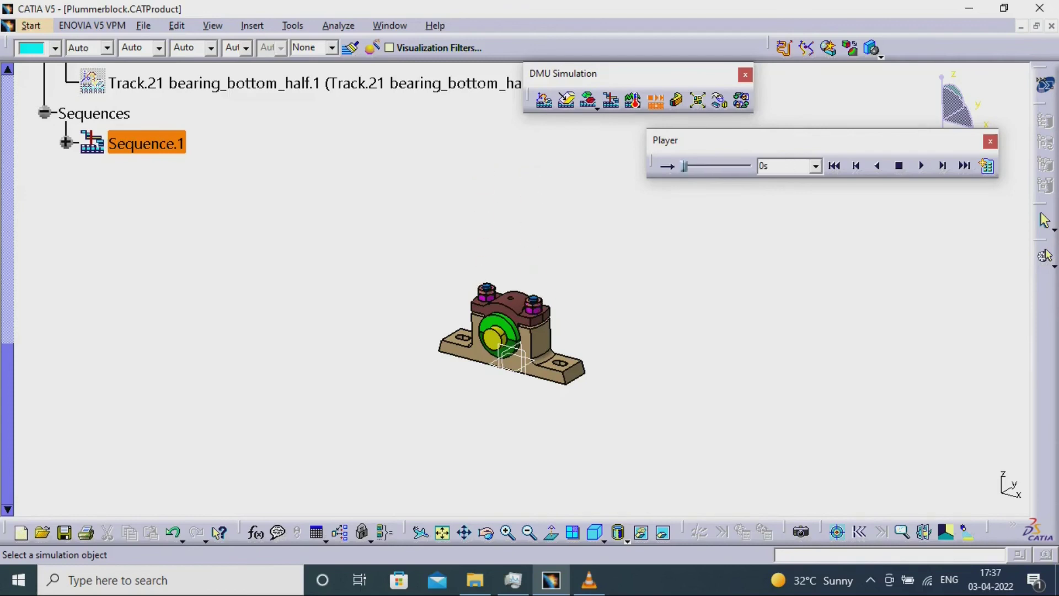
left_click(990, 142)
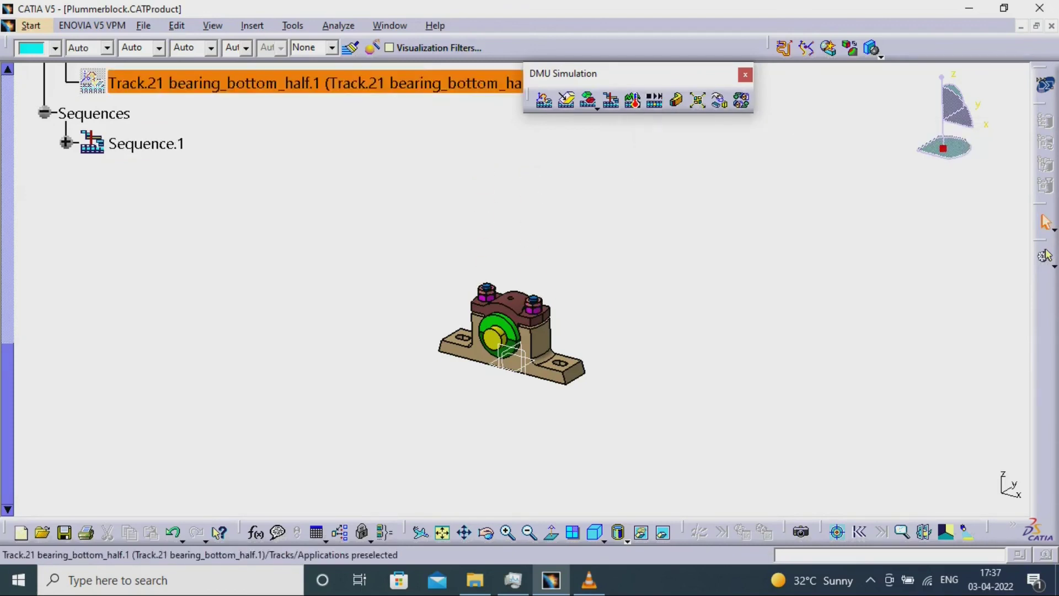
Choose dark blue as the background colour in the display visualization options.
left_click(293, 26)
left_click(318, 162)
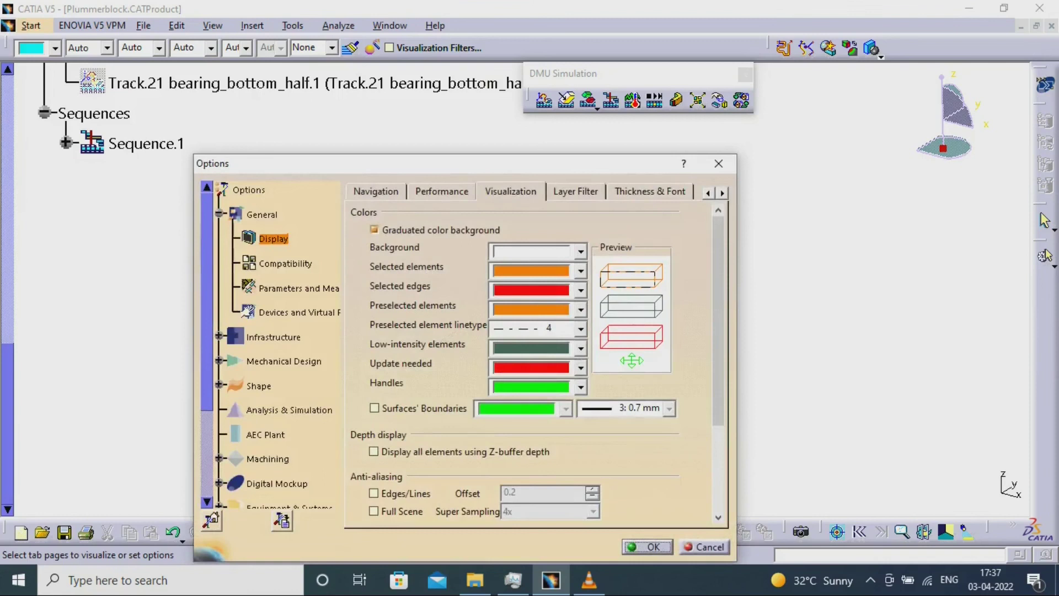
left_click(582, 252)
left_click(538, 299)
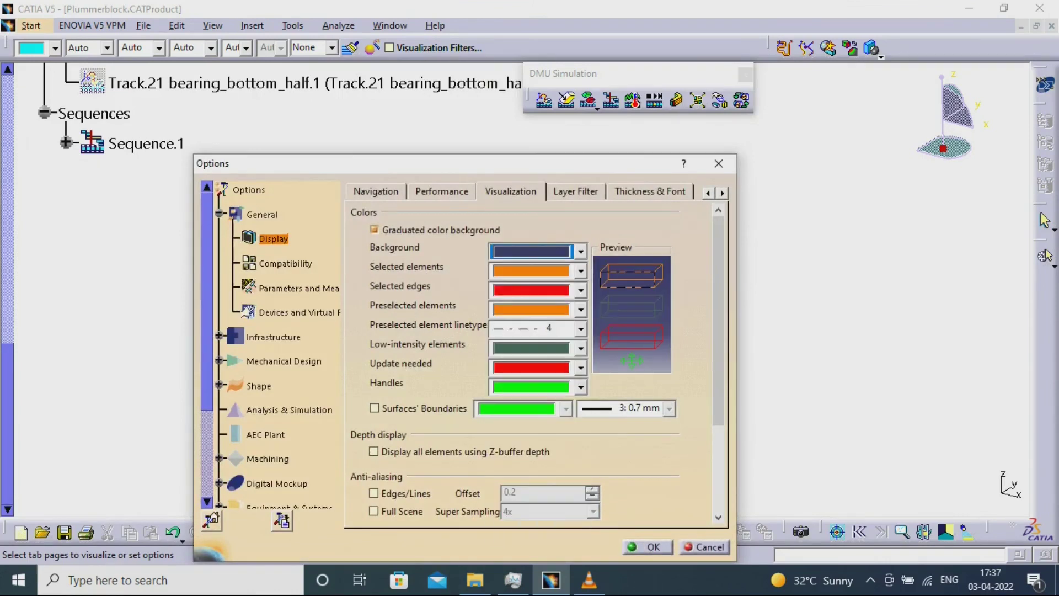